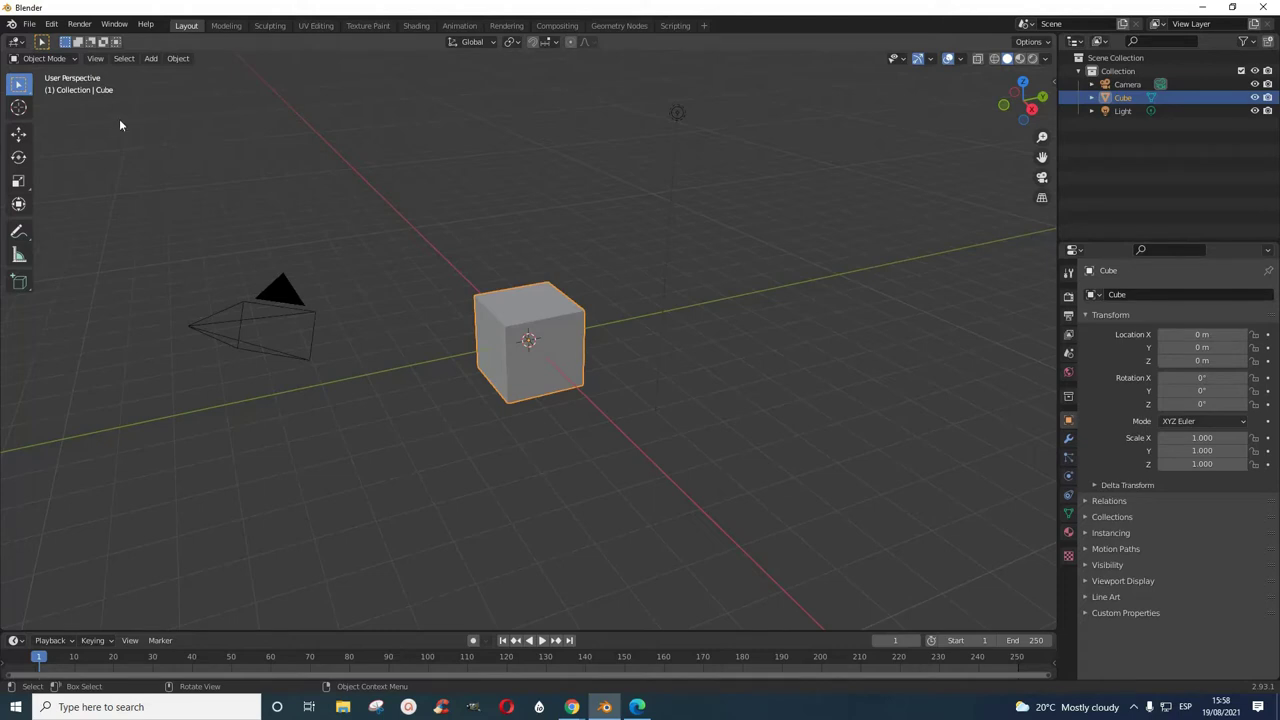
# - Check in the add-on preferences whether Add Curve: BTracer is enabled, and close the preferences
pyautogui.click(53, 25)
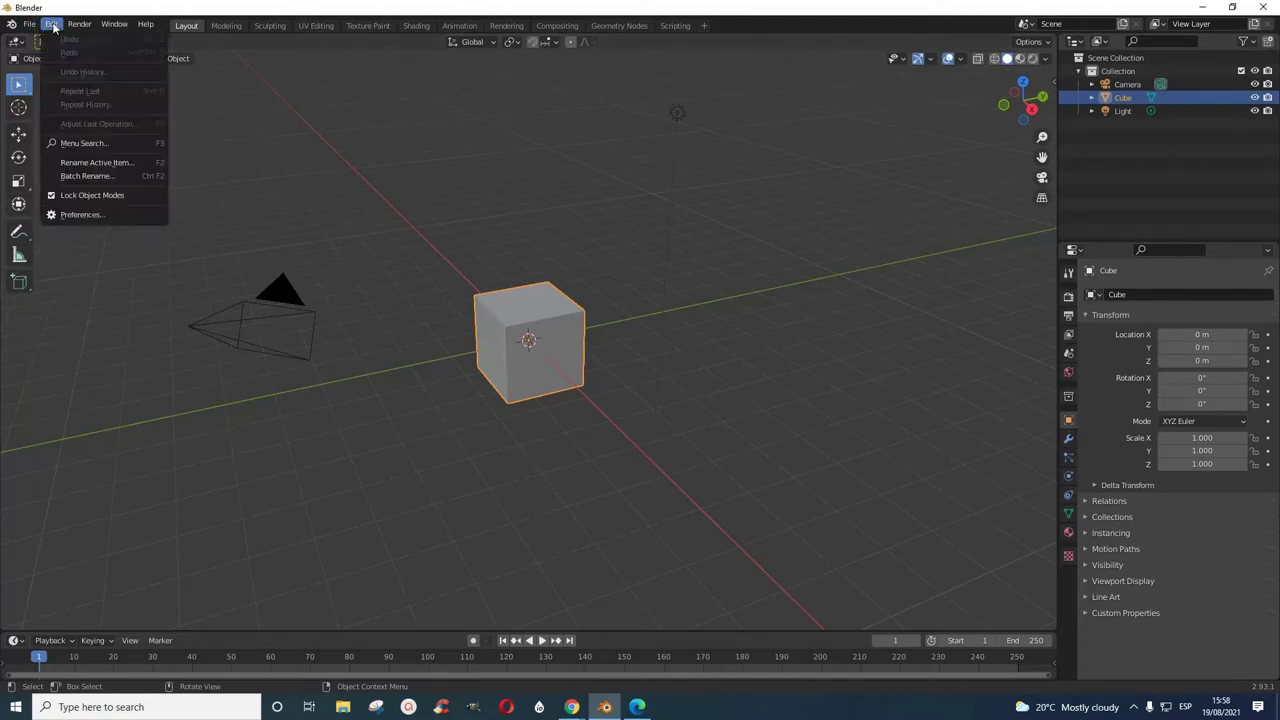
pyautogui.click(62, 215)
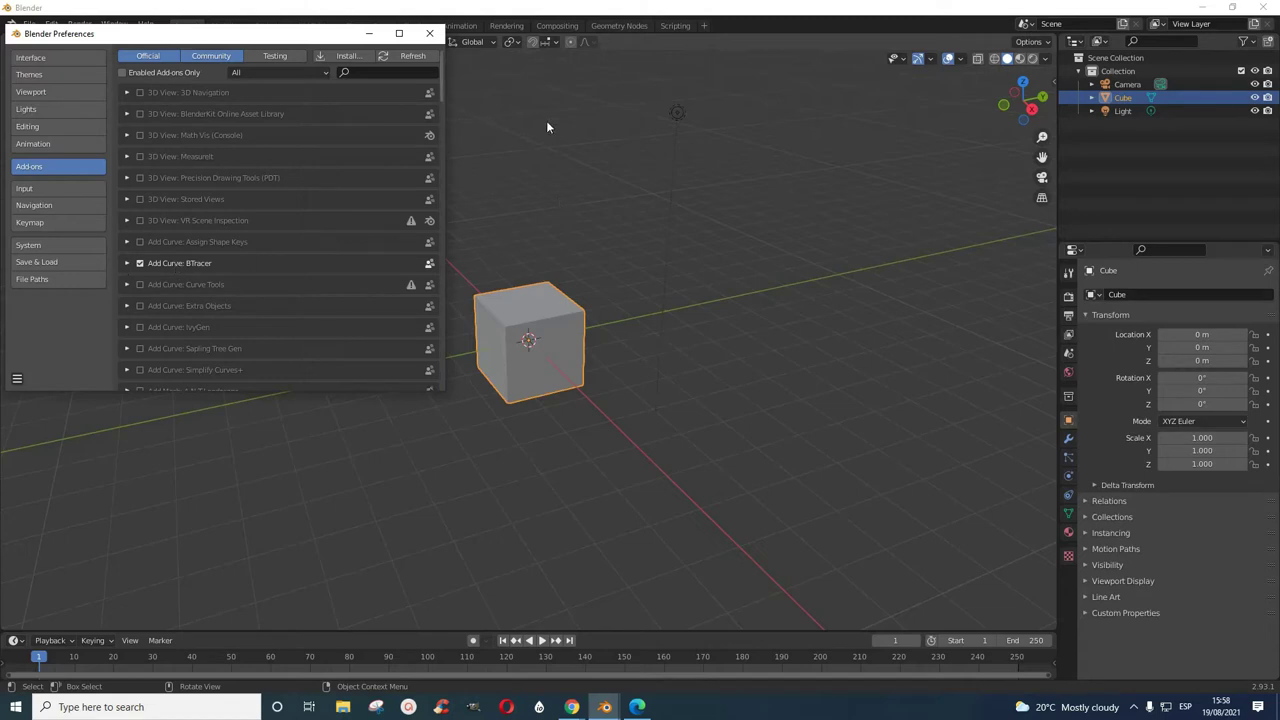
pyautogui.click(429, 33)
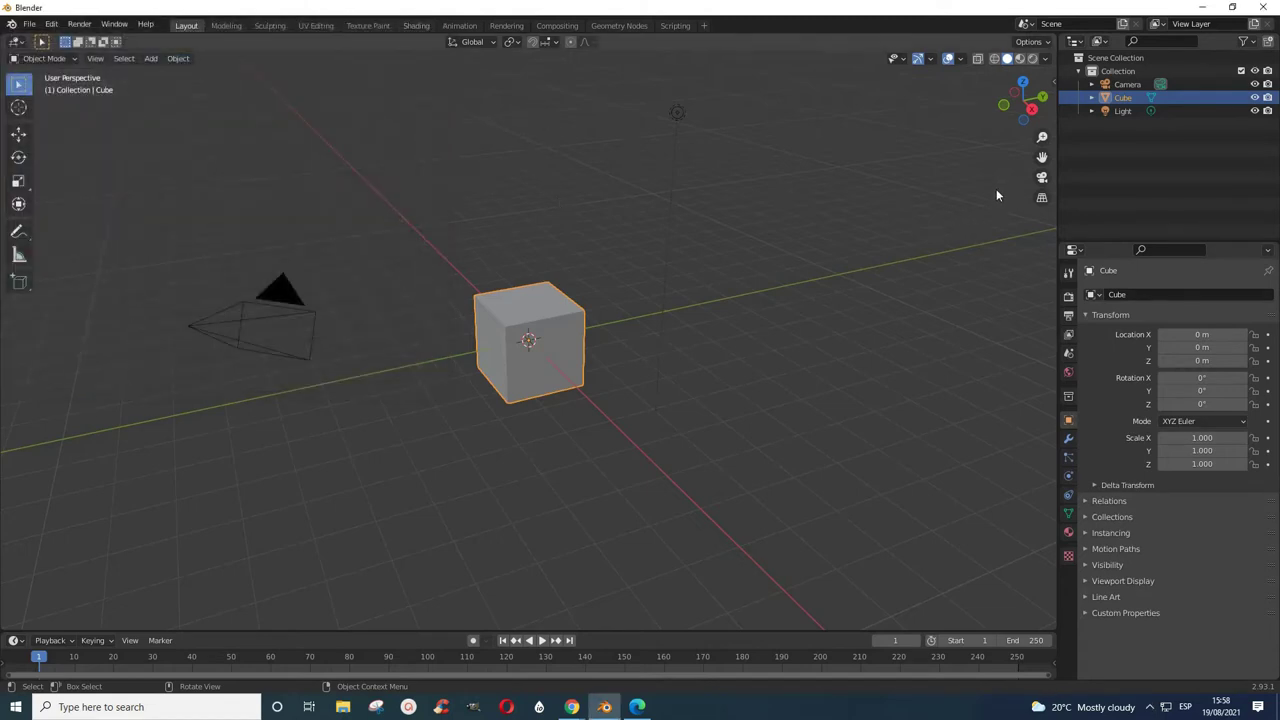
# - Bring up the BTracer tools for the selected cube and choose Object Trace as the tool
pyautogui.press('n')
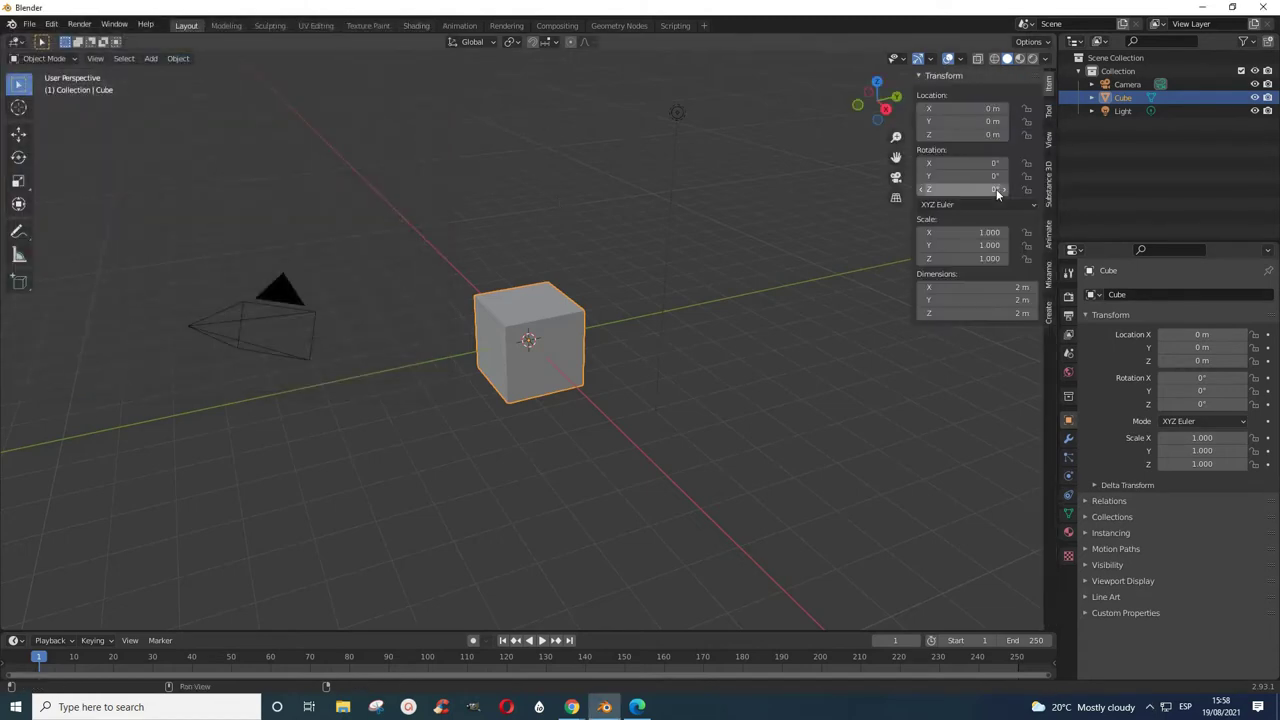
pyautogui.click(1049, 314)
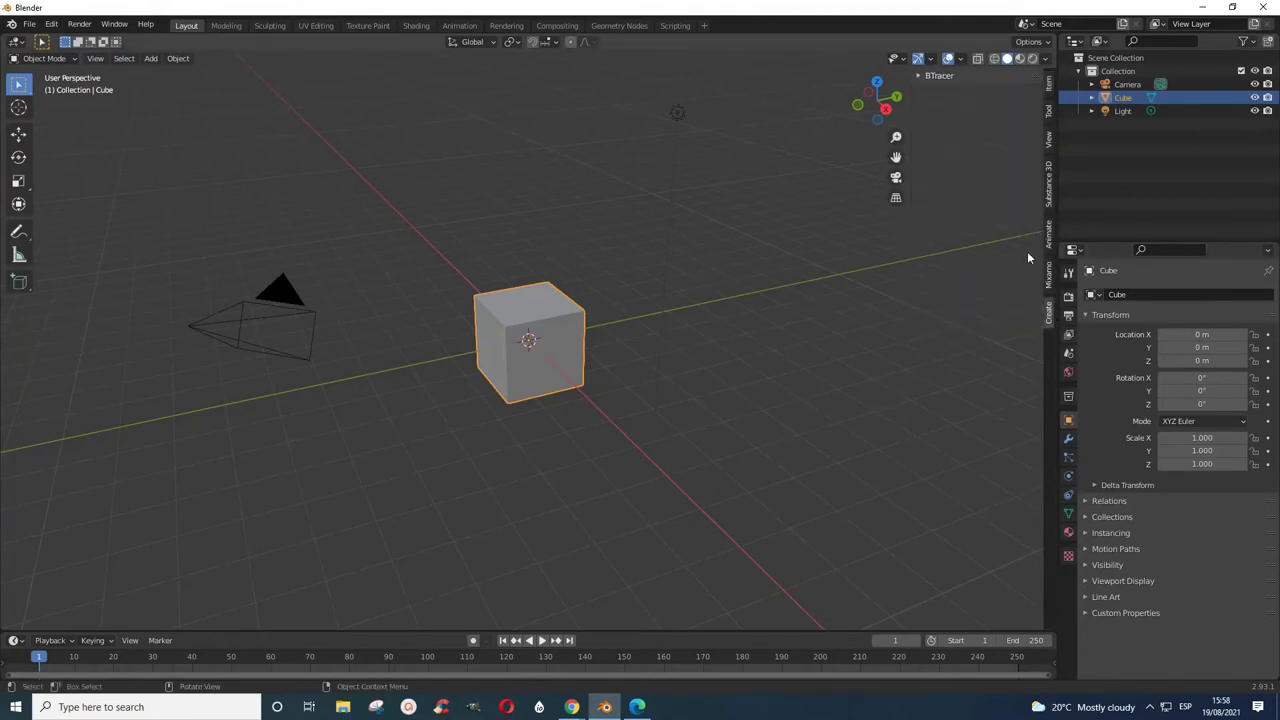
pyautogui.click(918, 75)
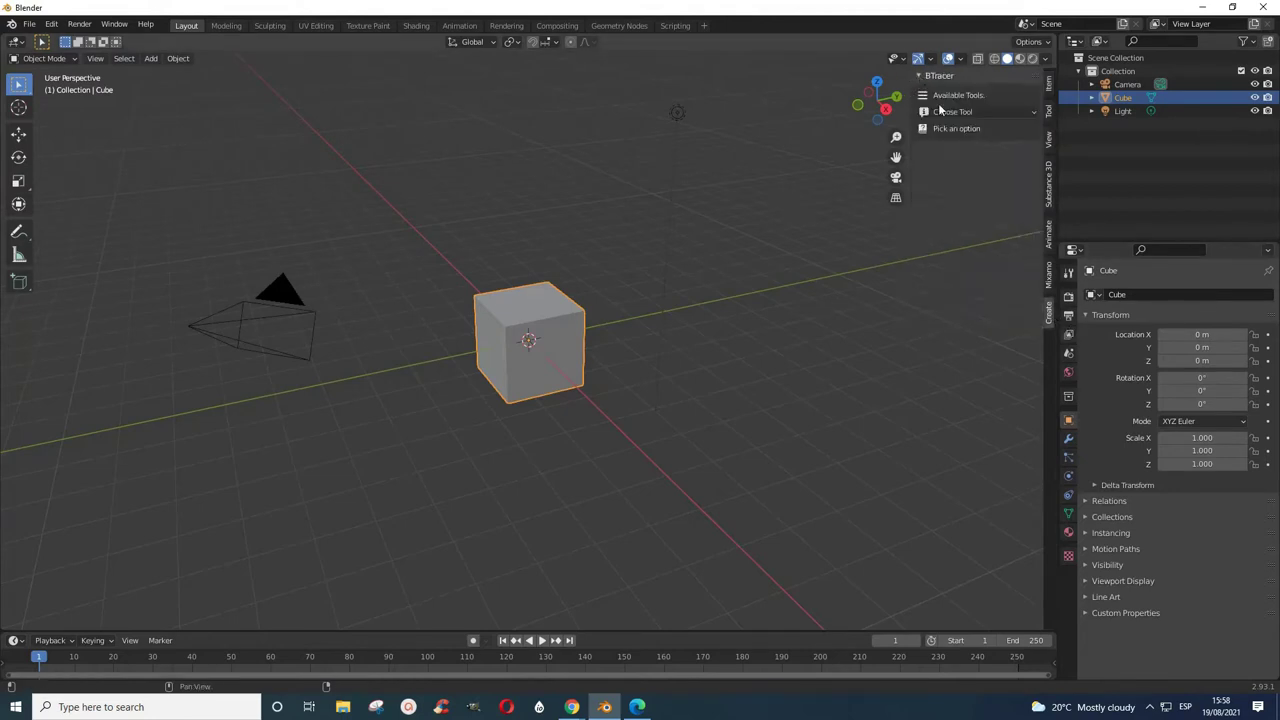
pyautogui.click(940, 113)
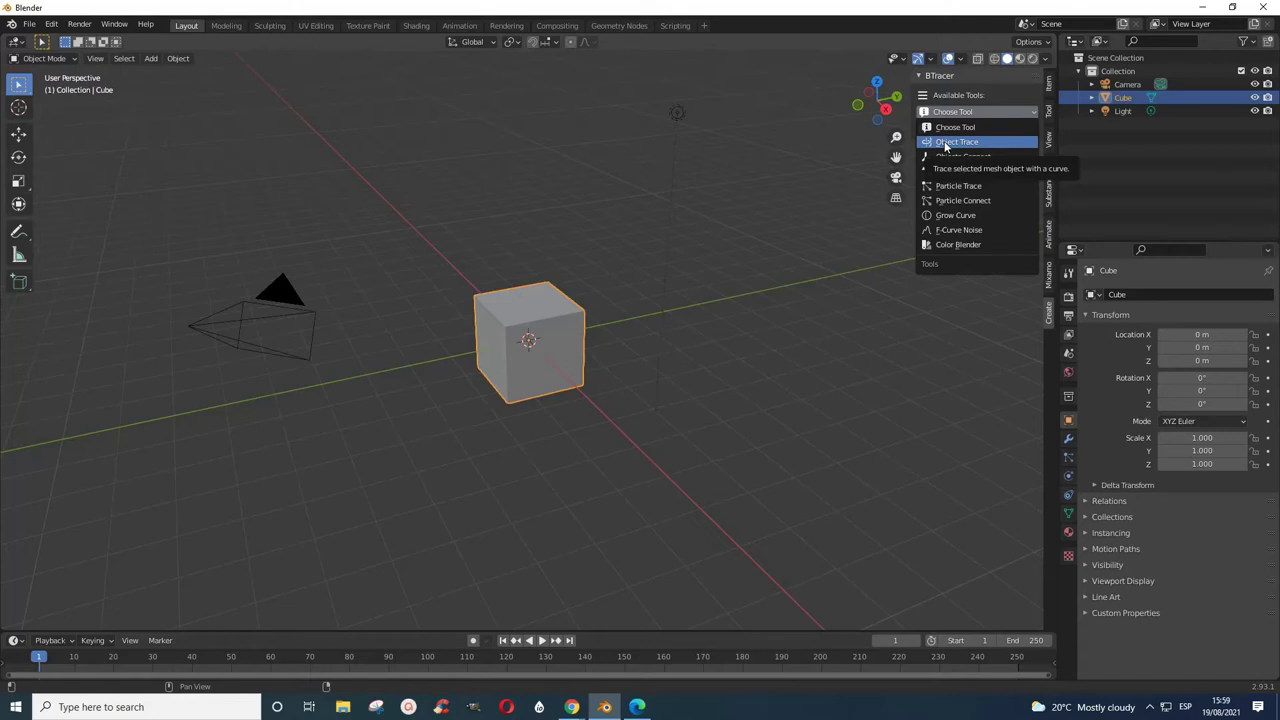
pyautogui.click(945, 145)
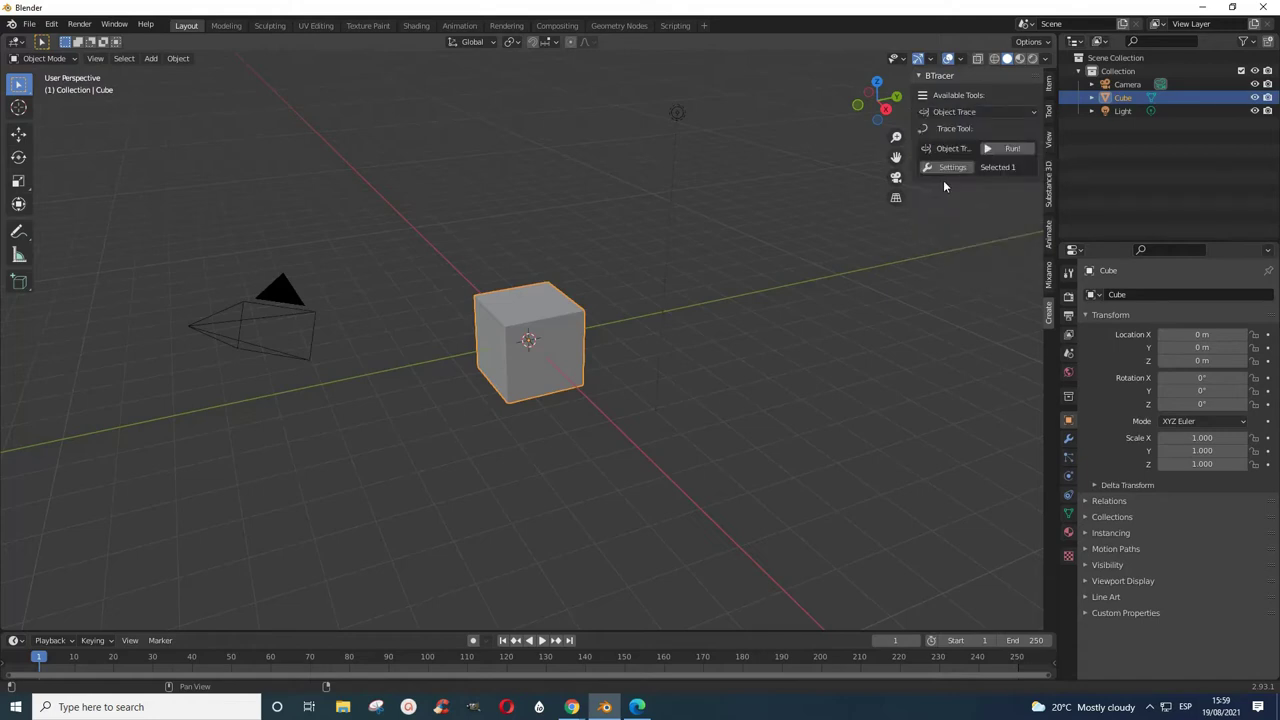
# - Expand the trace tool's curve settings and run Object Trace on the cube with the Continuous edge type
pyautogui.click(948, 167)
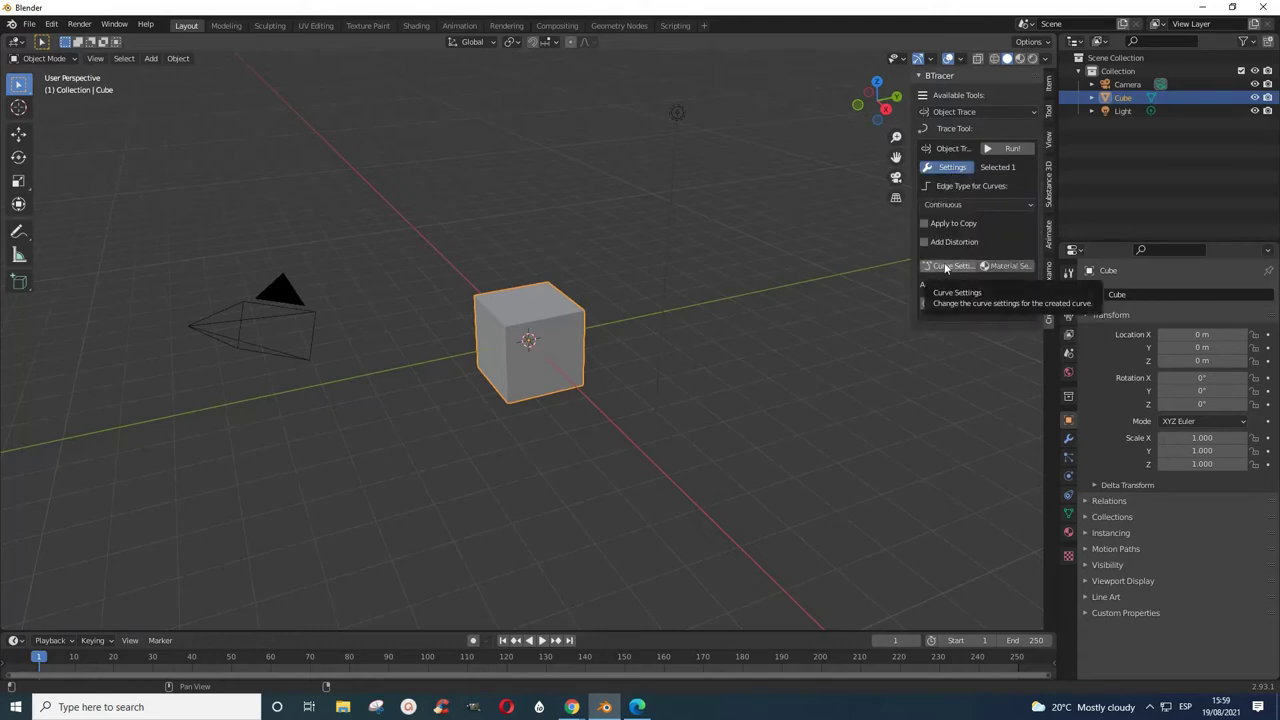
pyautogui.click(945, 267)
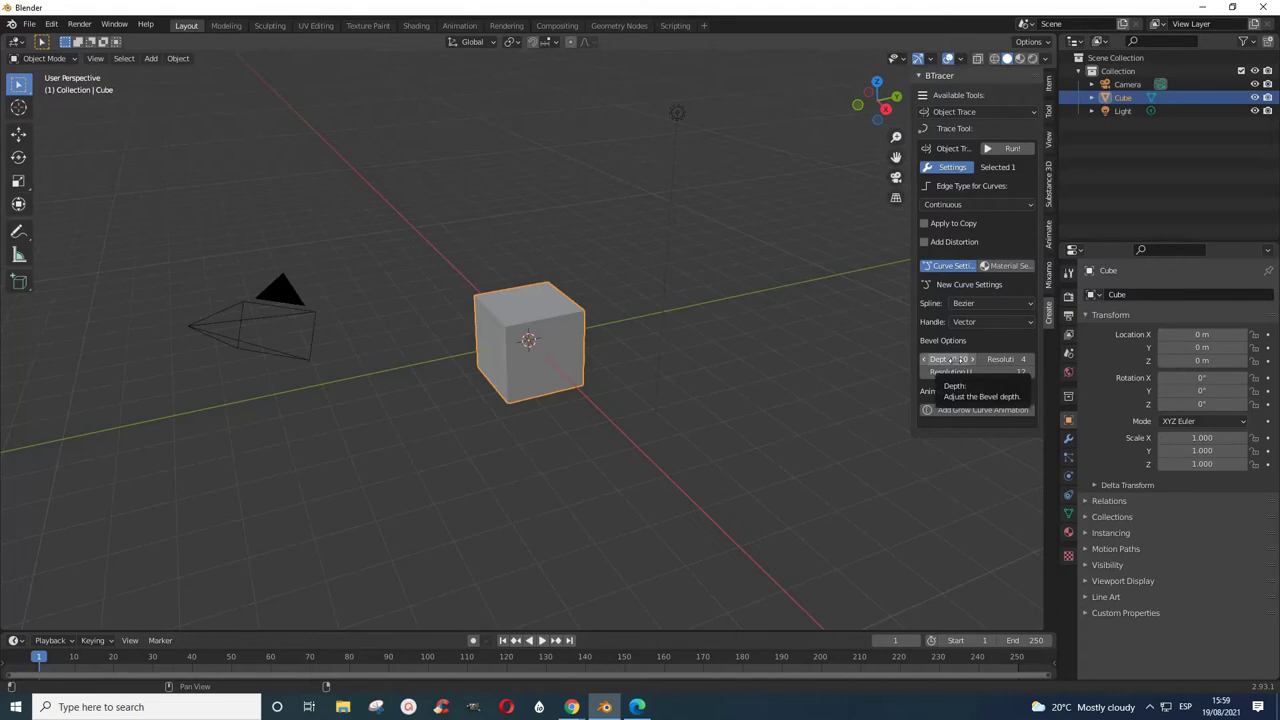
pyautogui.moveTo(951, 360); pyautogui.dragTo(958, 360)
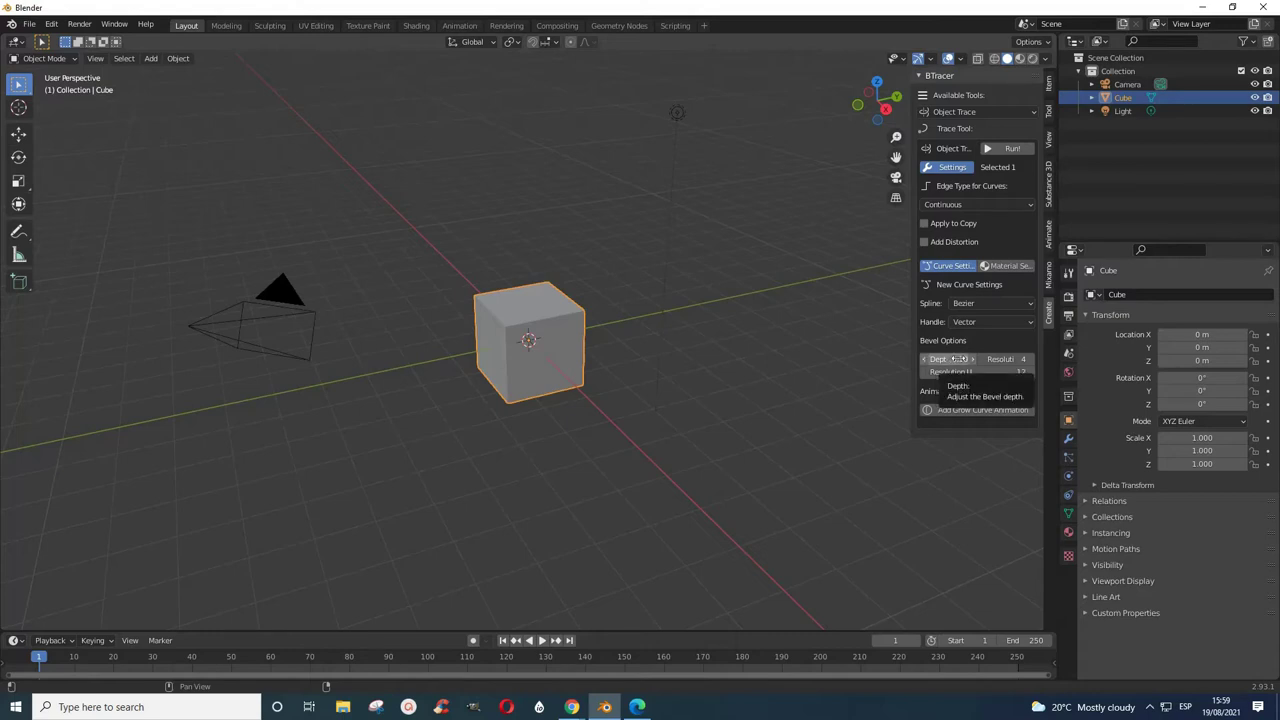
pyautogui.click(1011, 150)
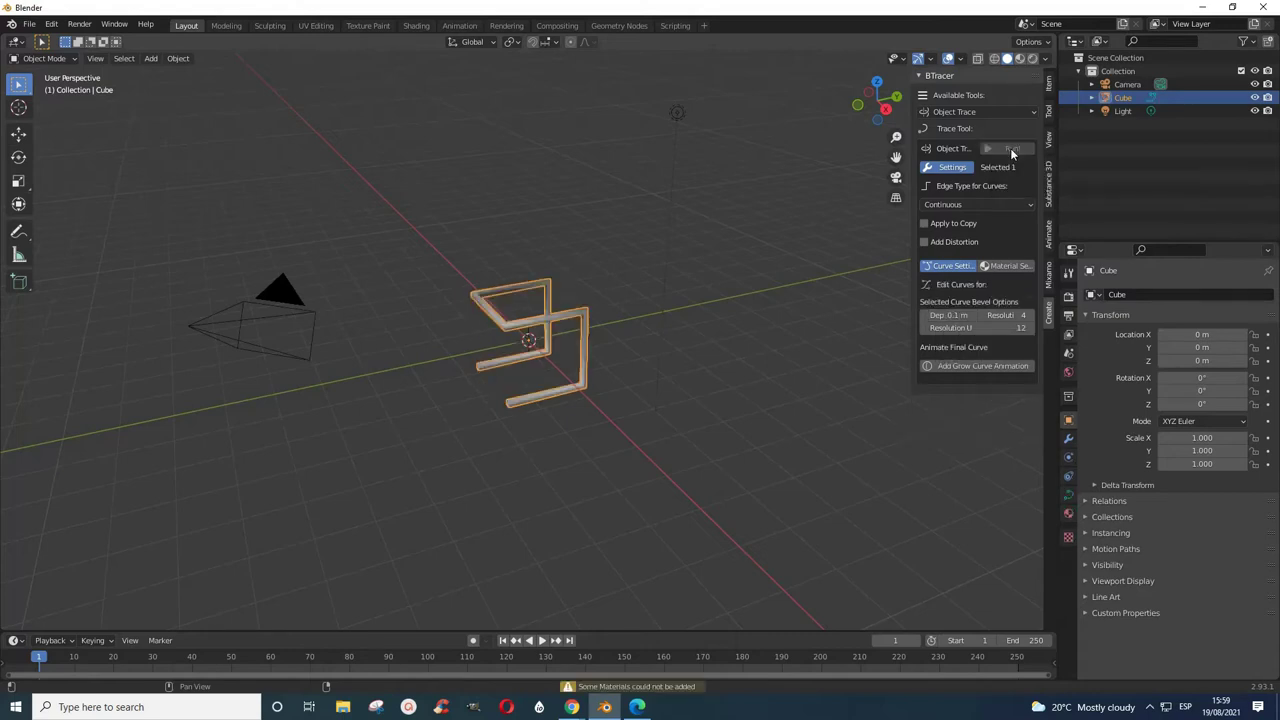
# - Set the traced curve's bevel depth to 0.2 m, deselect the curve and hide the sidebar
pyautogui.click(951, 316)
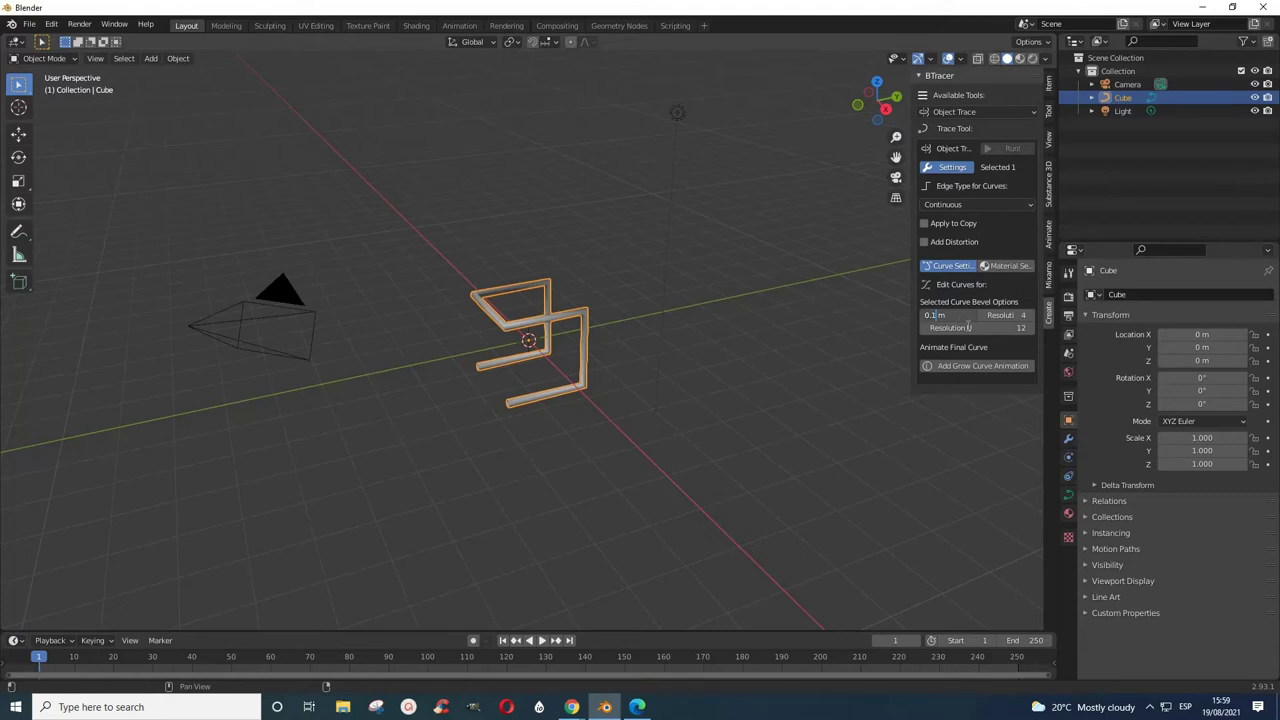
pyautogui.press('BackSpace')
pyautogui.write('2')
pyautogui.press('Return')
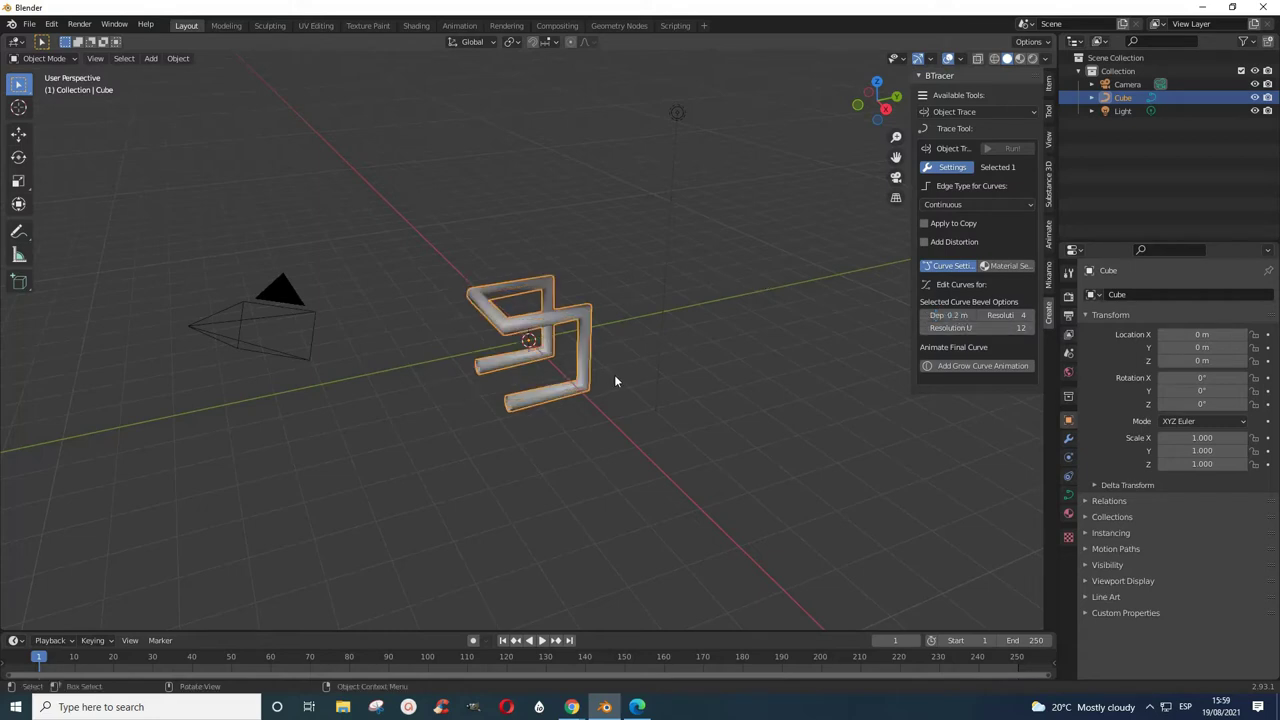
pyautogui.click(834, 366)
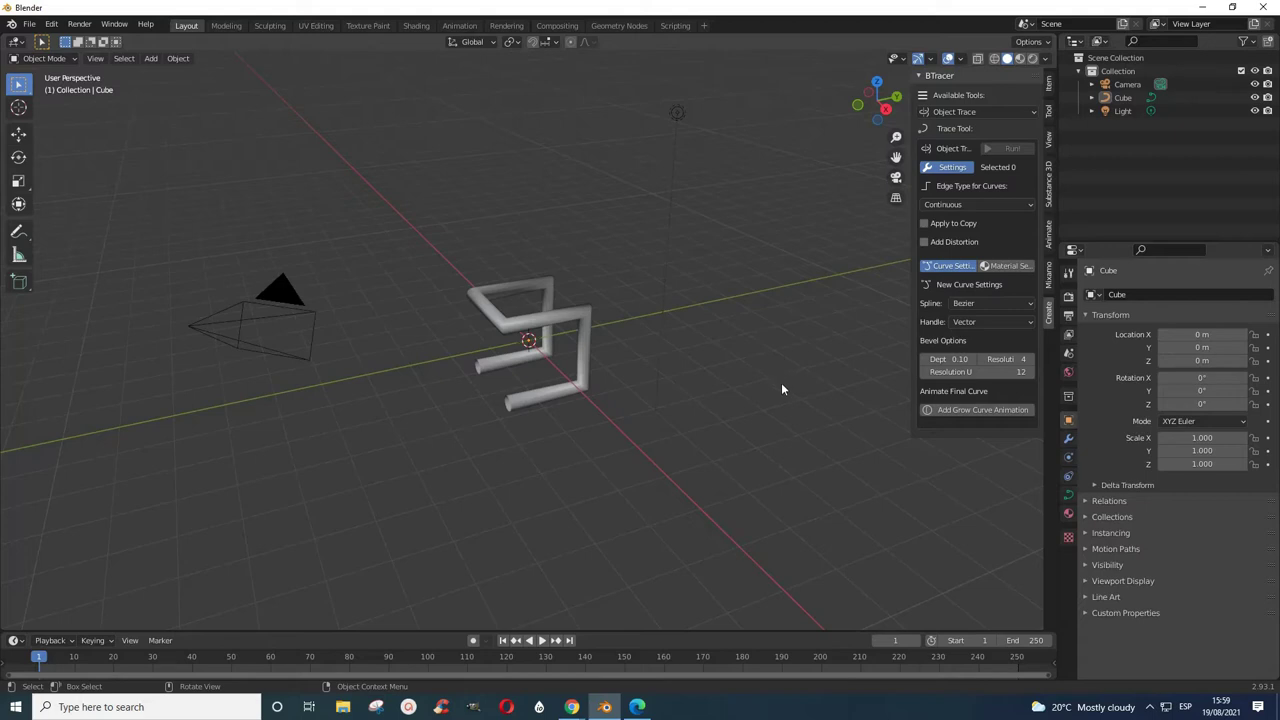
pyautogui.press('n')
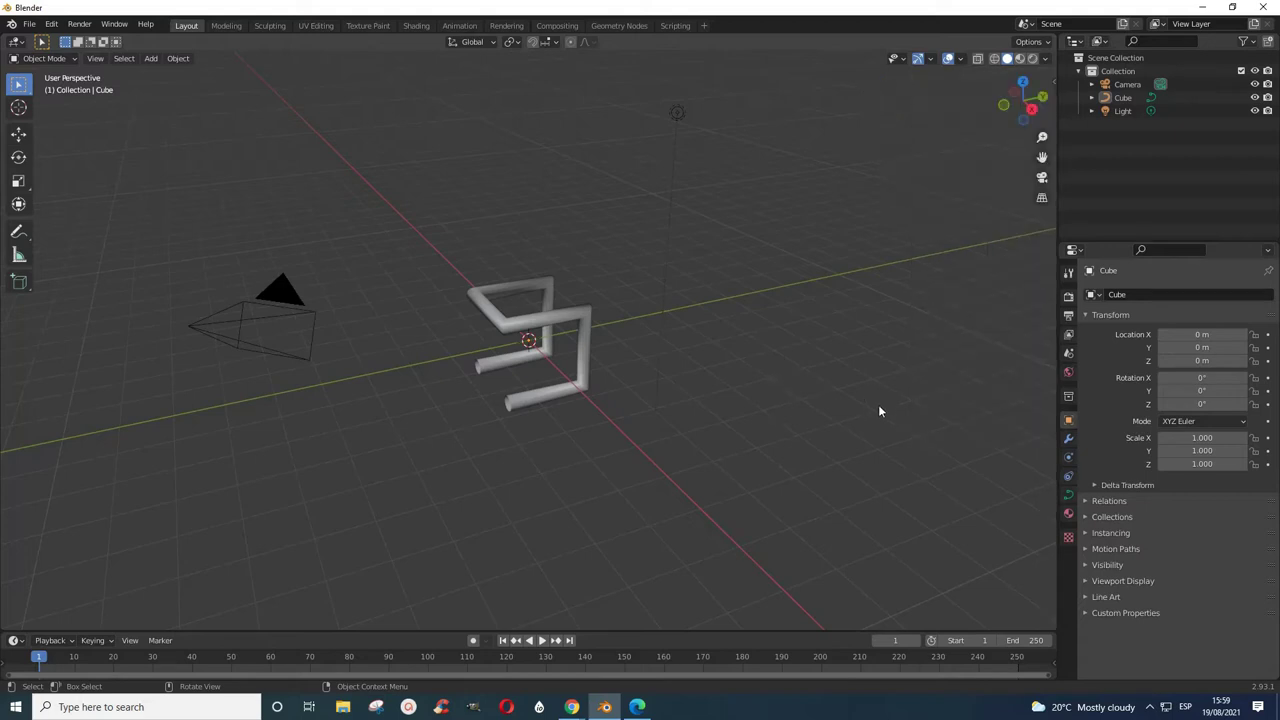
# - Add a UV sphere at the centre of the traced curve and scale it down to about 0.4
pyautogui.click(150, 59)
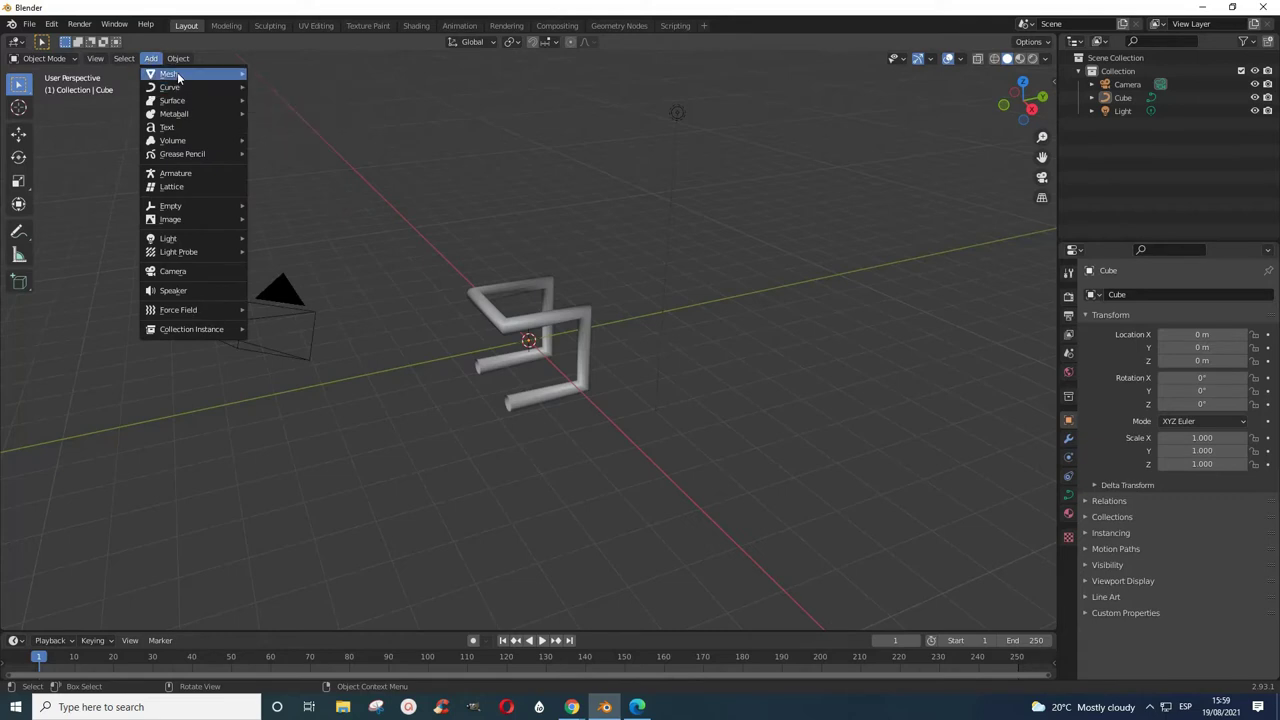
pyautogui.moveTo(178, 76)
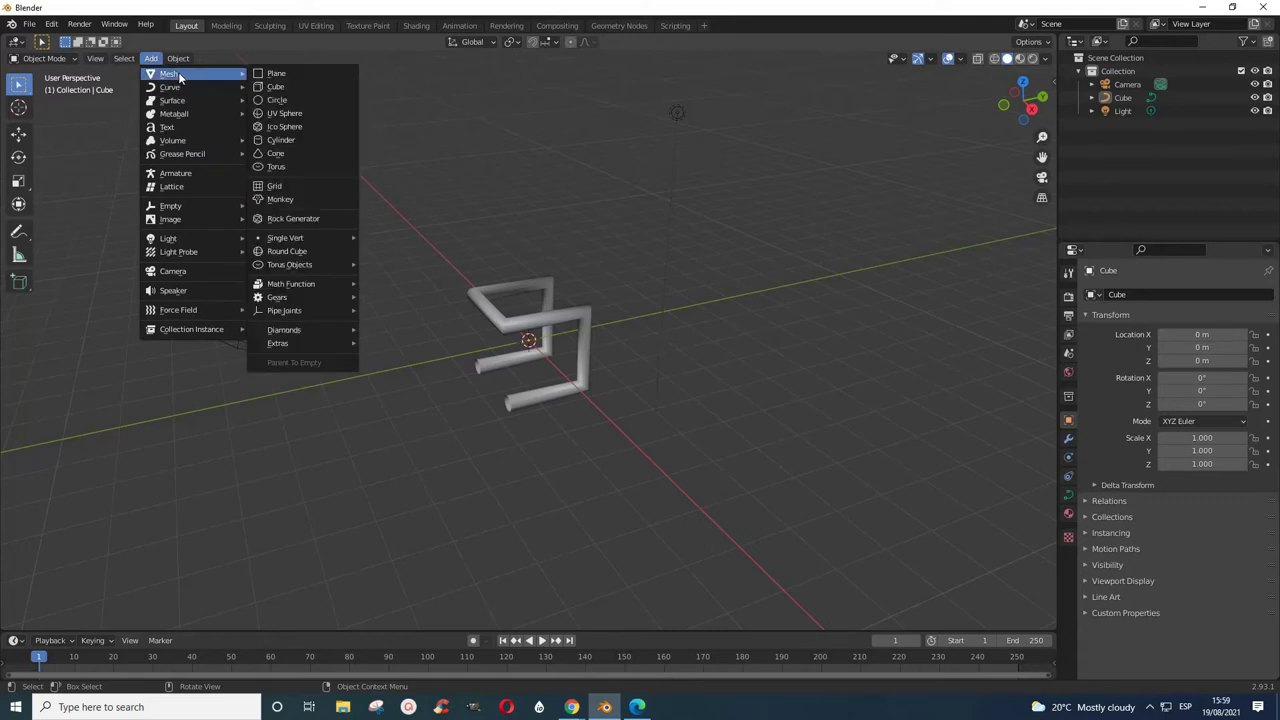
pyautogui.click(290, 114)
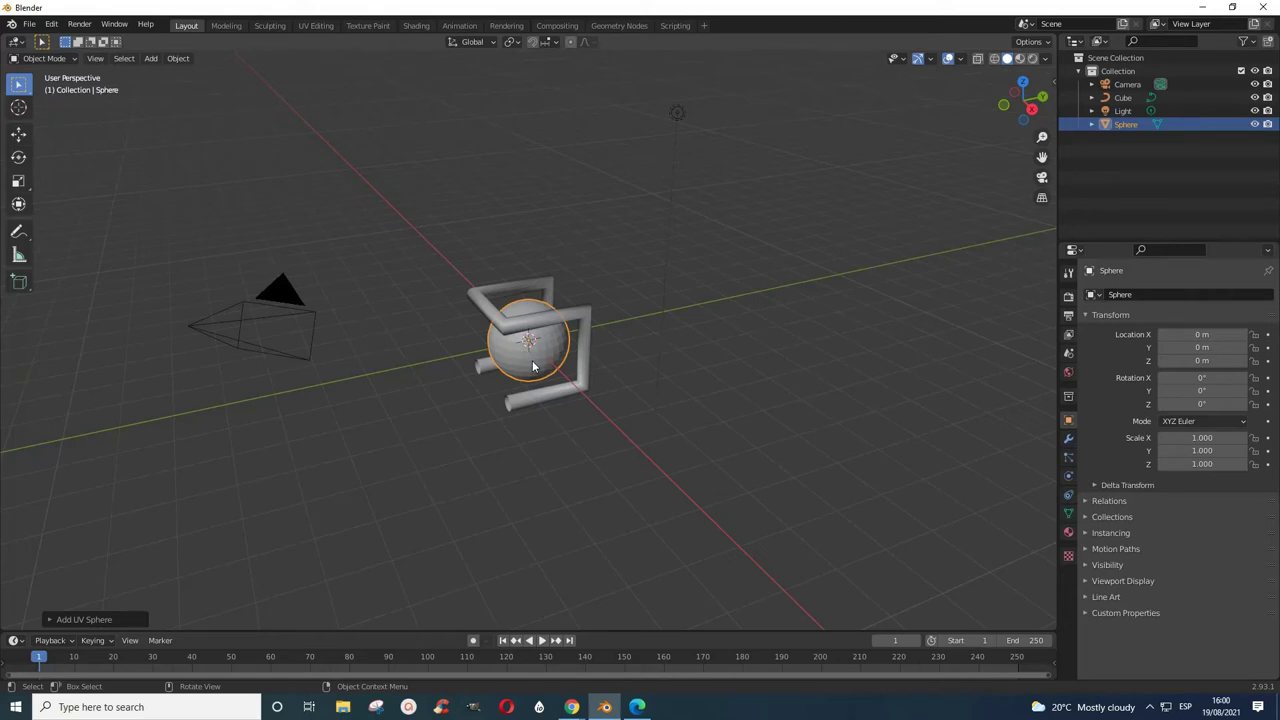
pyautogui.press('s')
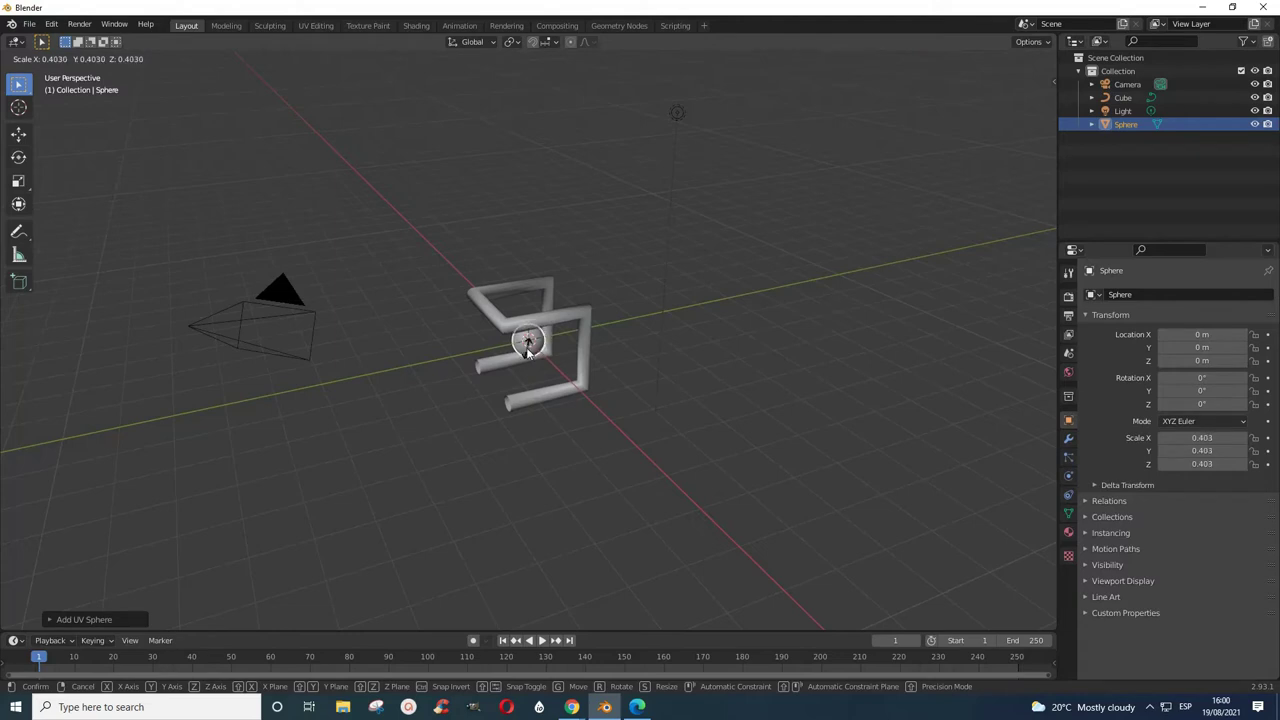
pyautogui.click(527, 350)
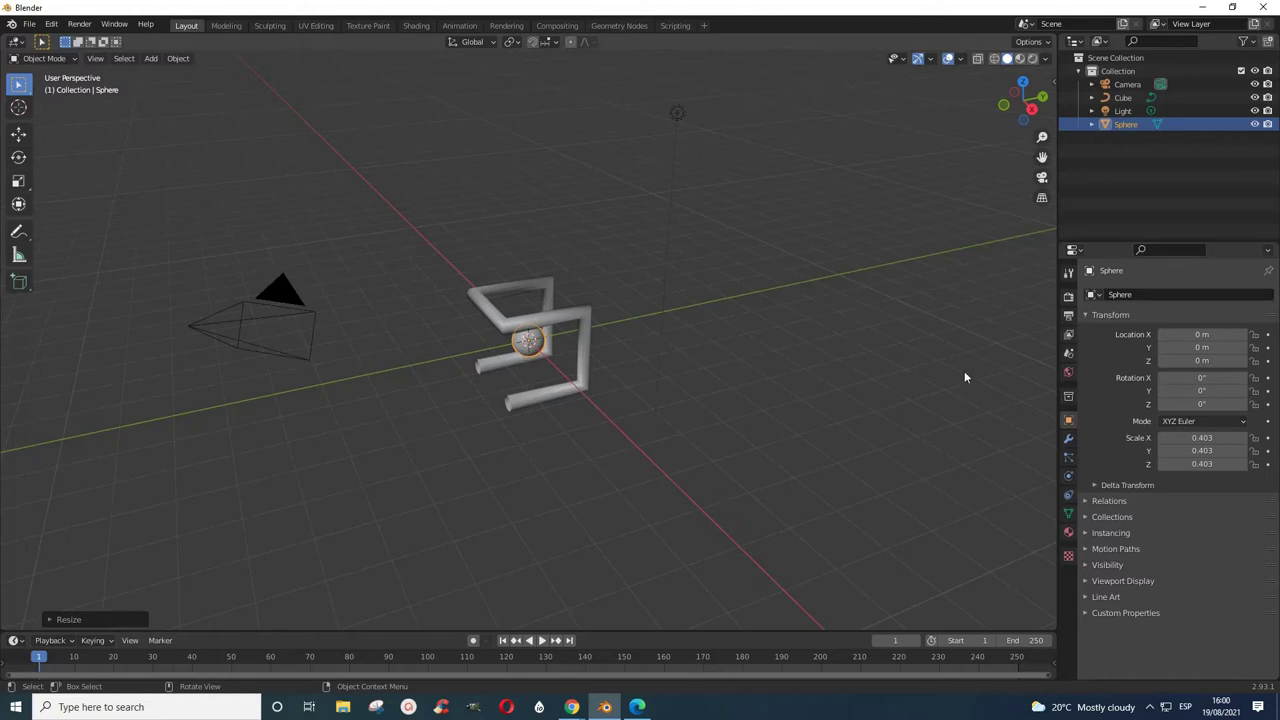
# - Add a Follow Path constraint to the sphere with the traced Cube curve as its target
pyautogui.click(1070, 496)
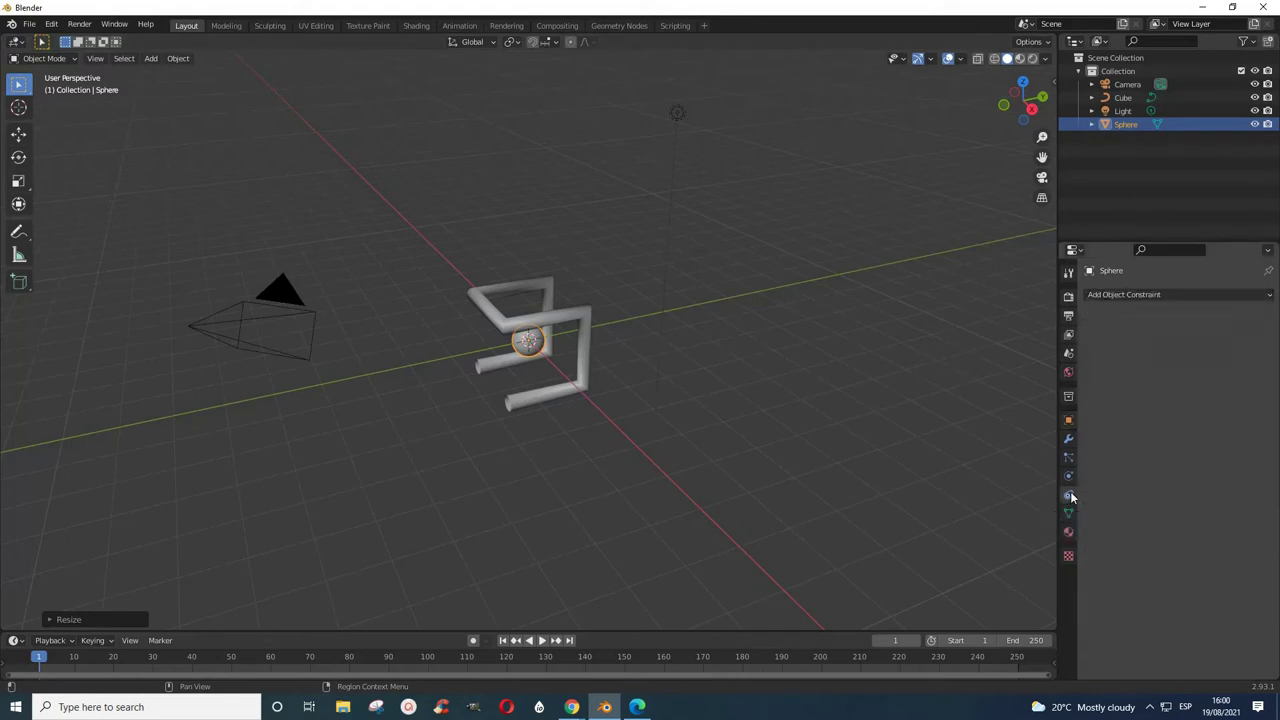
pyautogui.click(1236, 296)
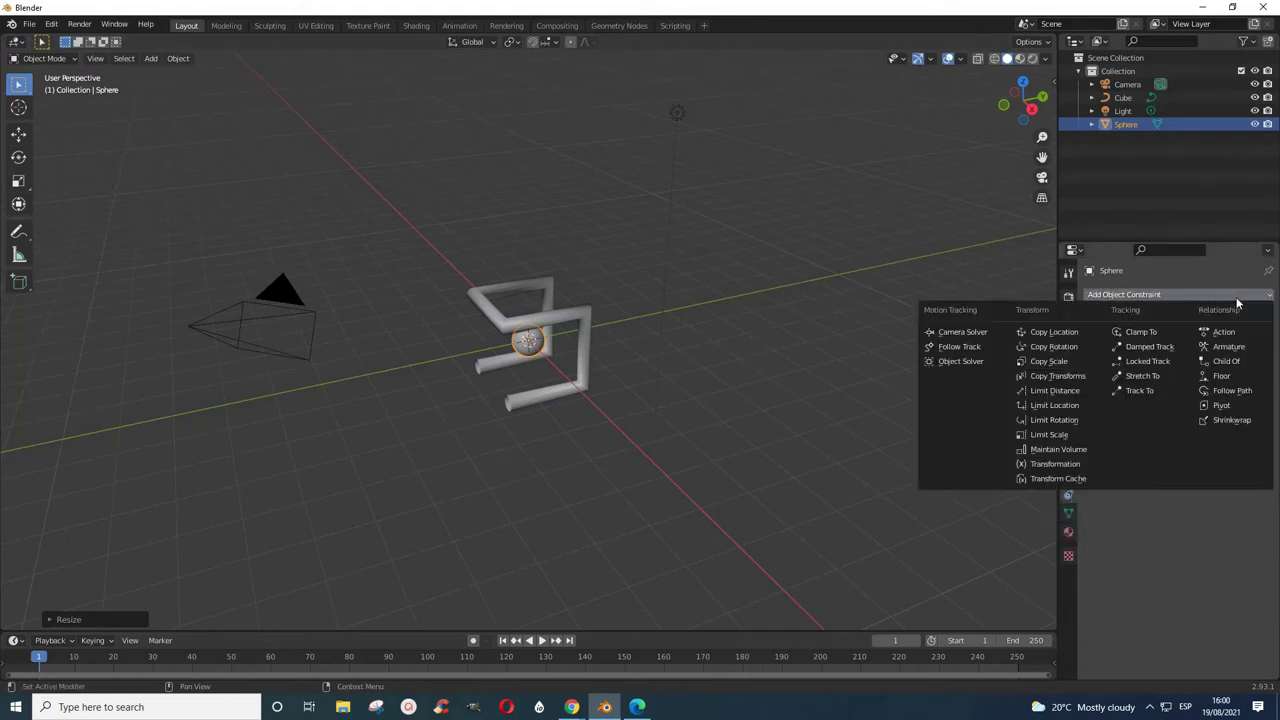
pyautogui.click(1220, 392)
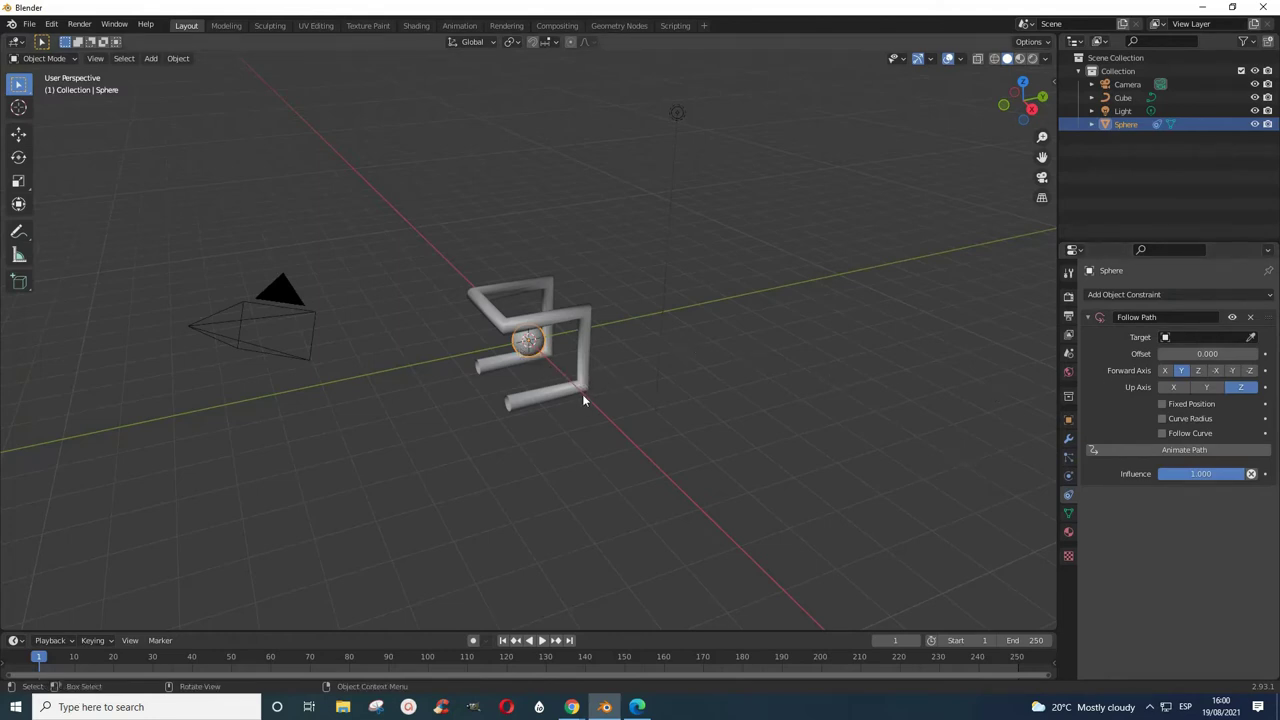
pyautogui.click(1250, 339)
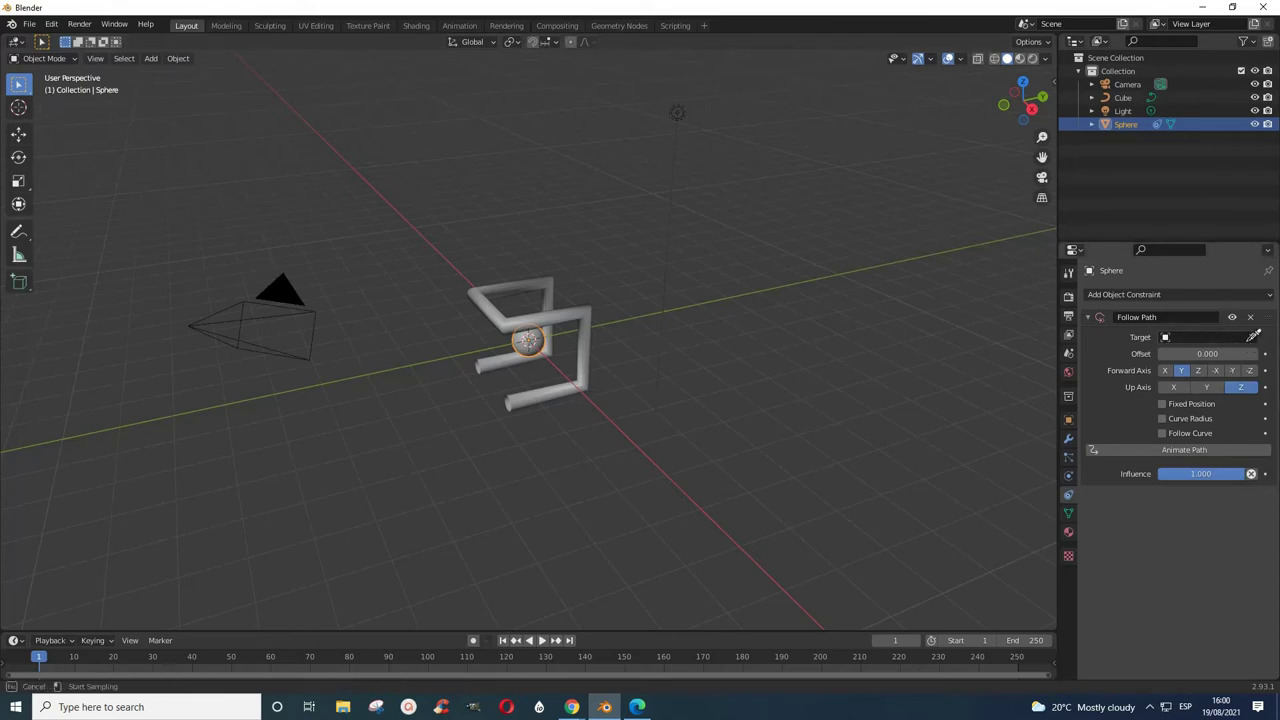
pyautogui.click(586, 376)
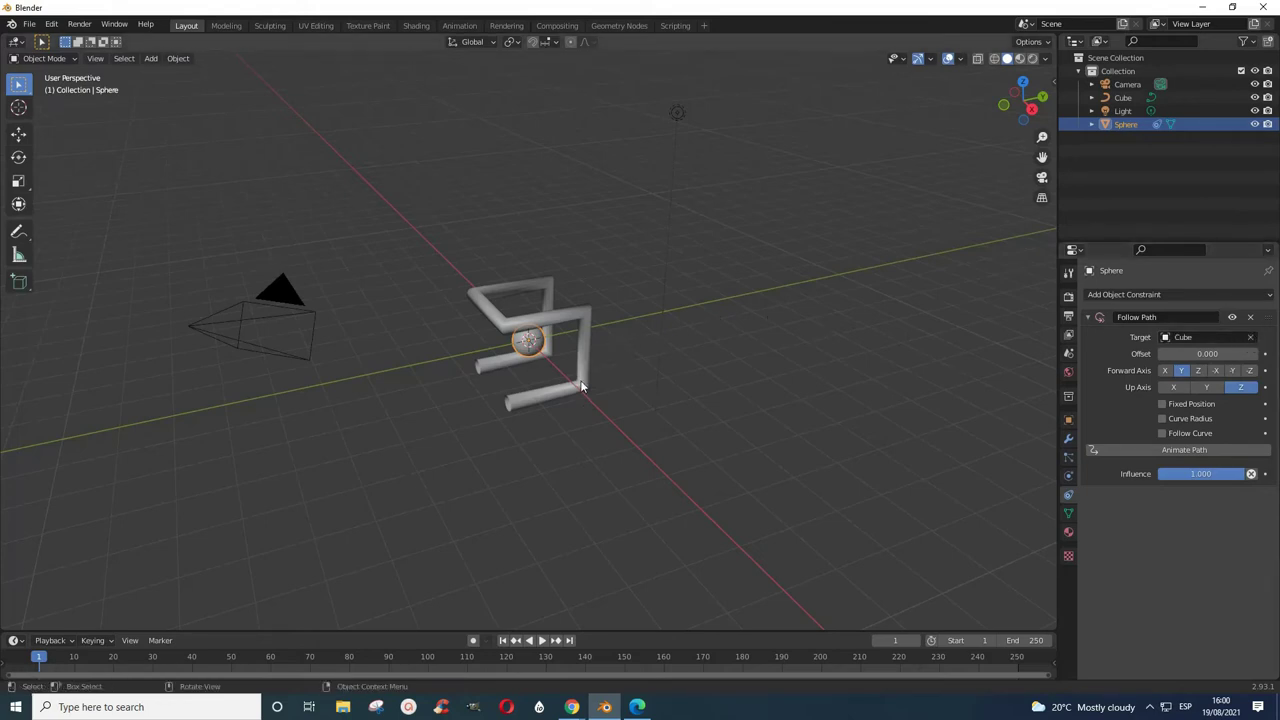
# - Enable Follow Curve on the constraint, animate the path and play back the sphere's motion
pyautogui.click(1163, 433)
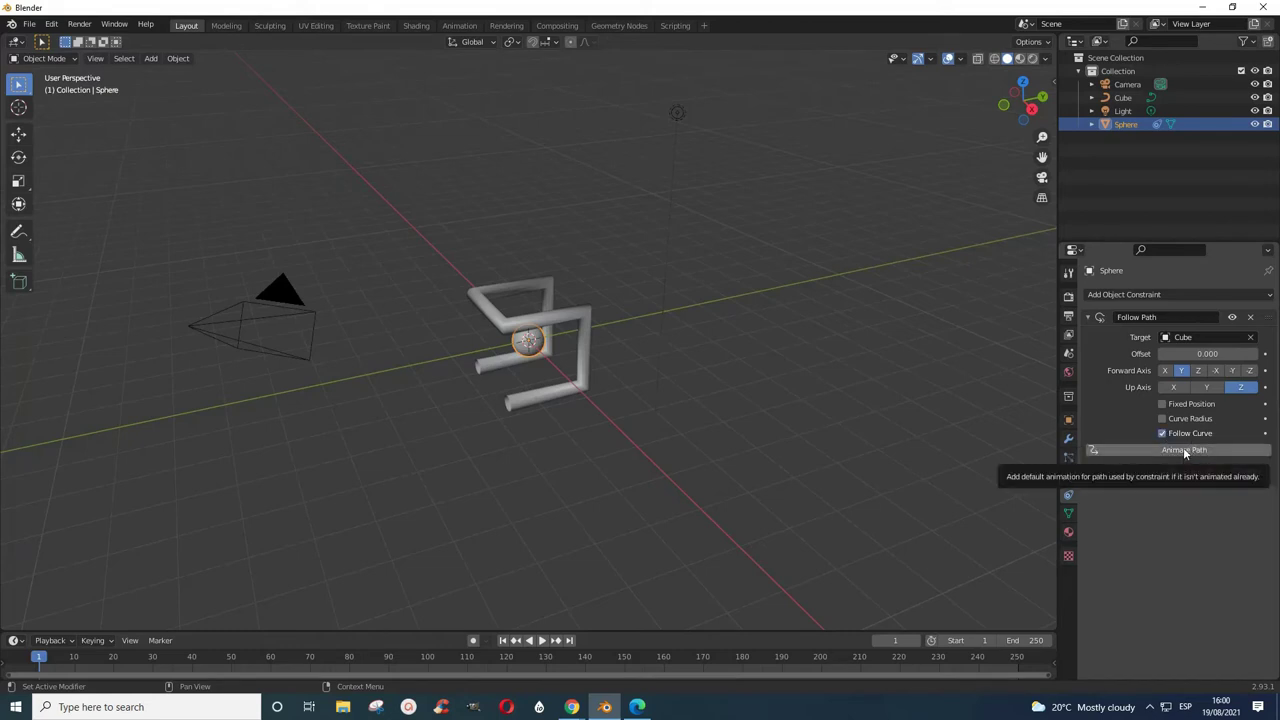
pyautogui.click(1183, 449)
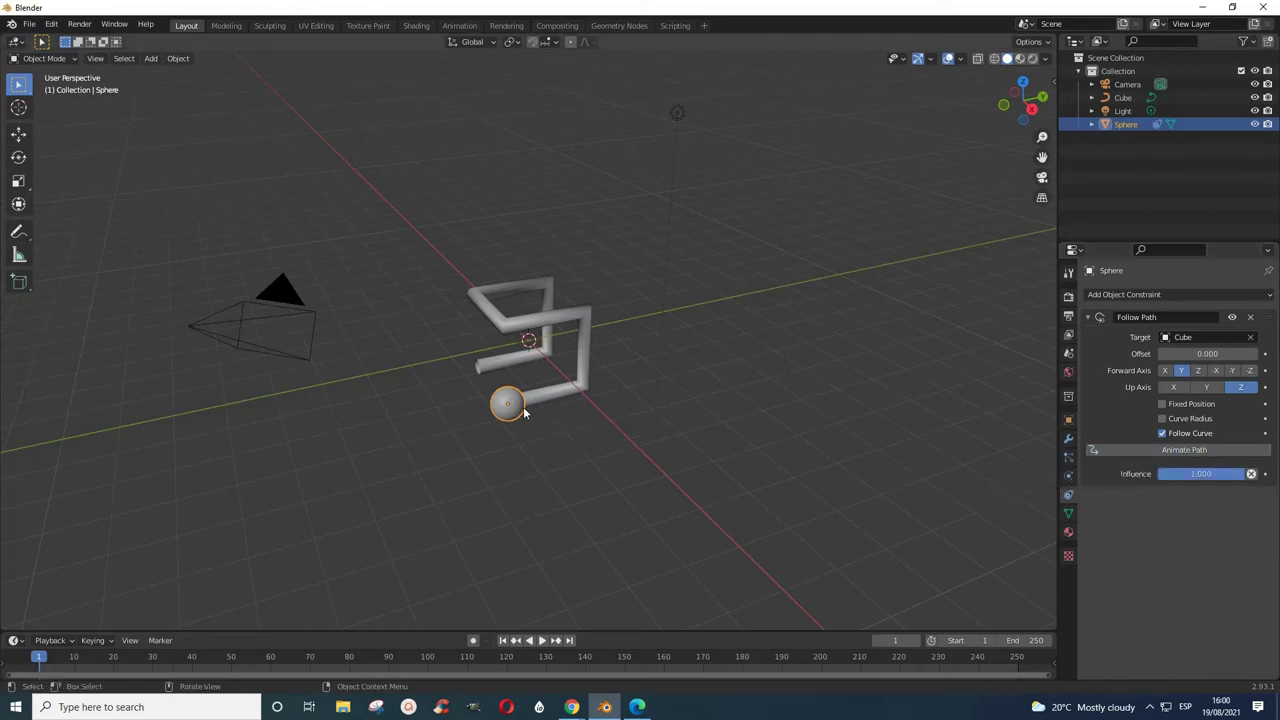
pyautogui.click(543, 640)
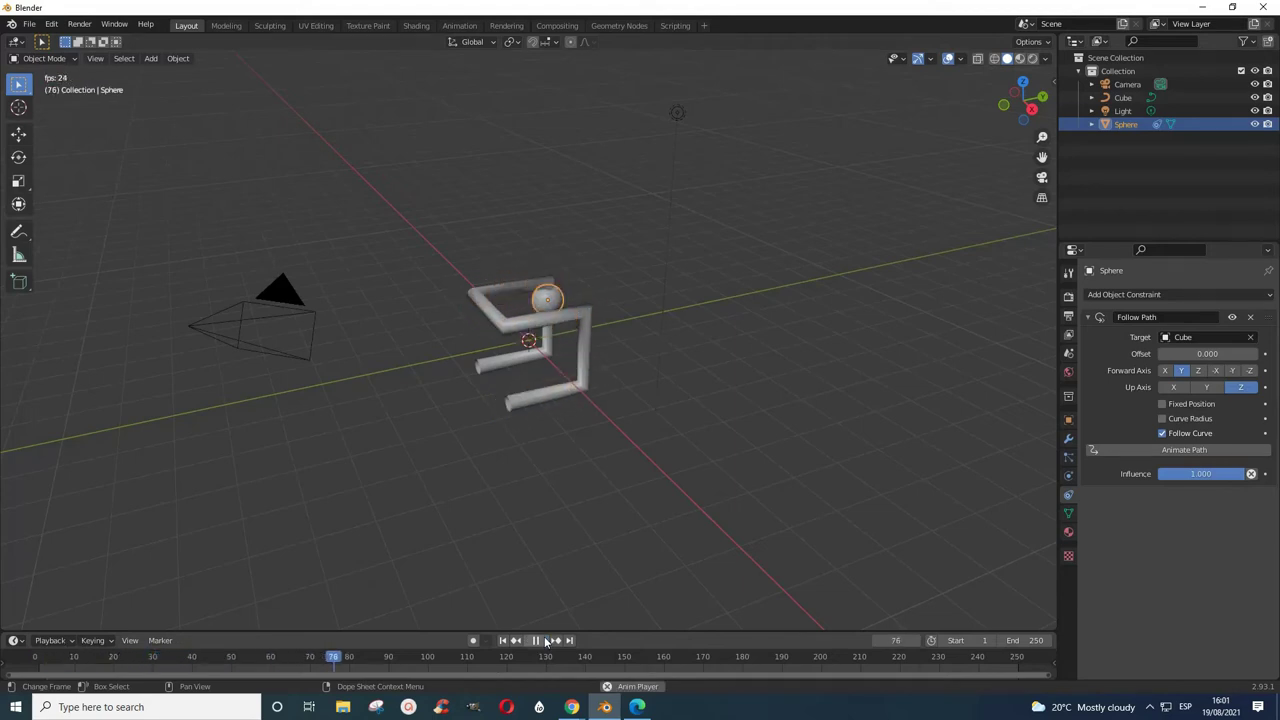
pyautogui.click(538, 640)
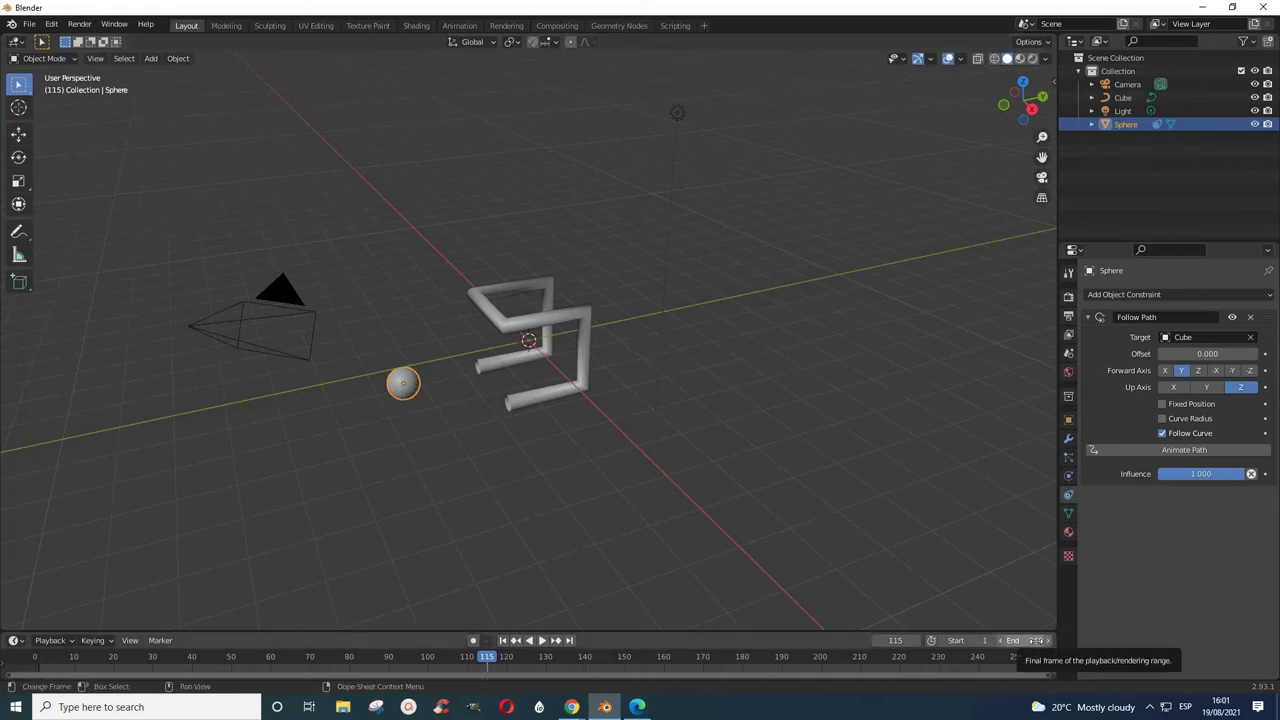
# - Set the timeline's end frame to 100
pyautogui.click(1030, 641)
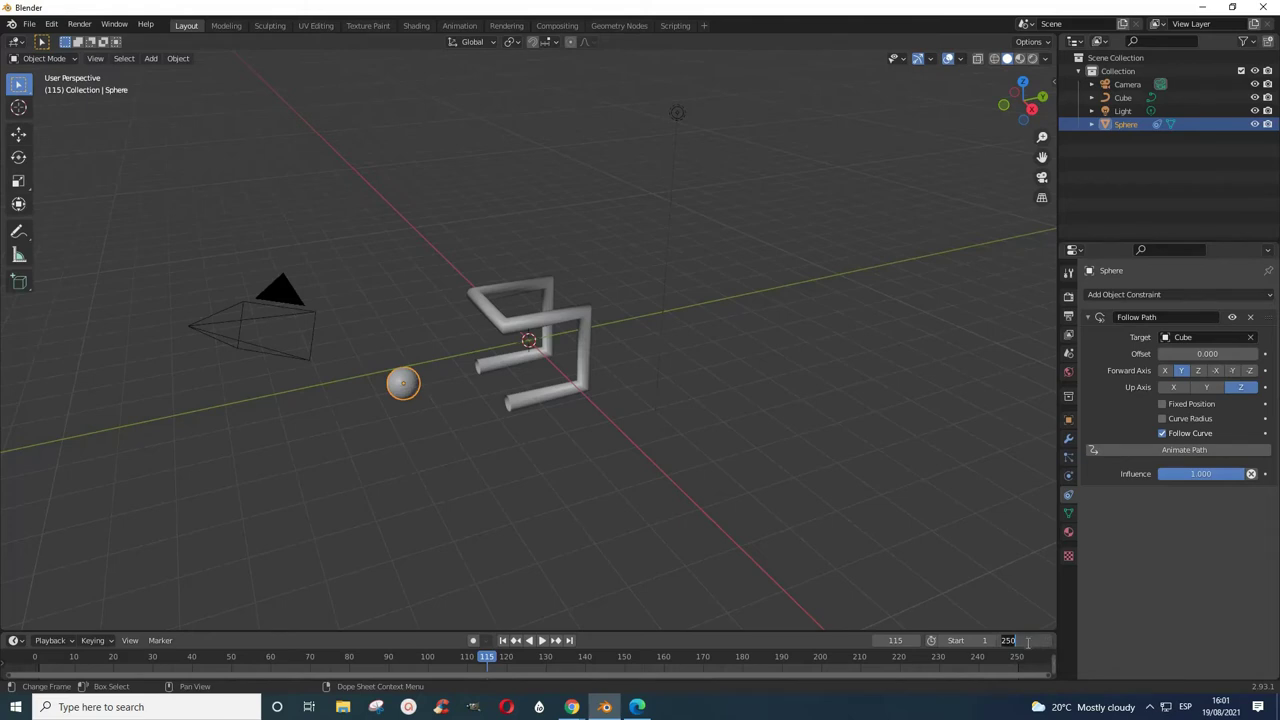
pyautogui.click(1027, 641)
pyautogui.press('BackSpace')
pyautogui.press('BackSpace')
pyautogui.press('BackSpace')
pyautogui.write('100')
pyautogui.press('Return')
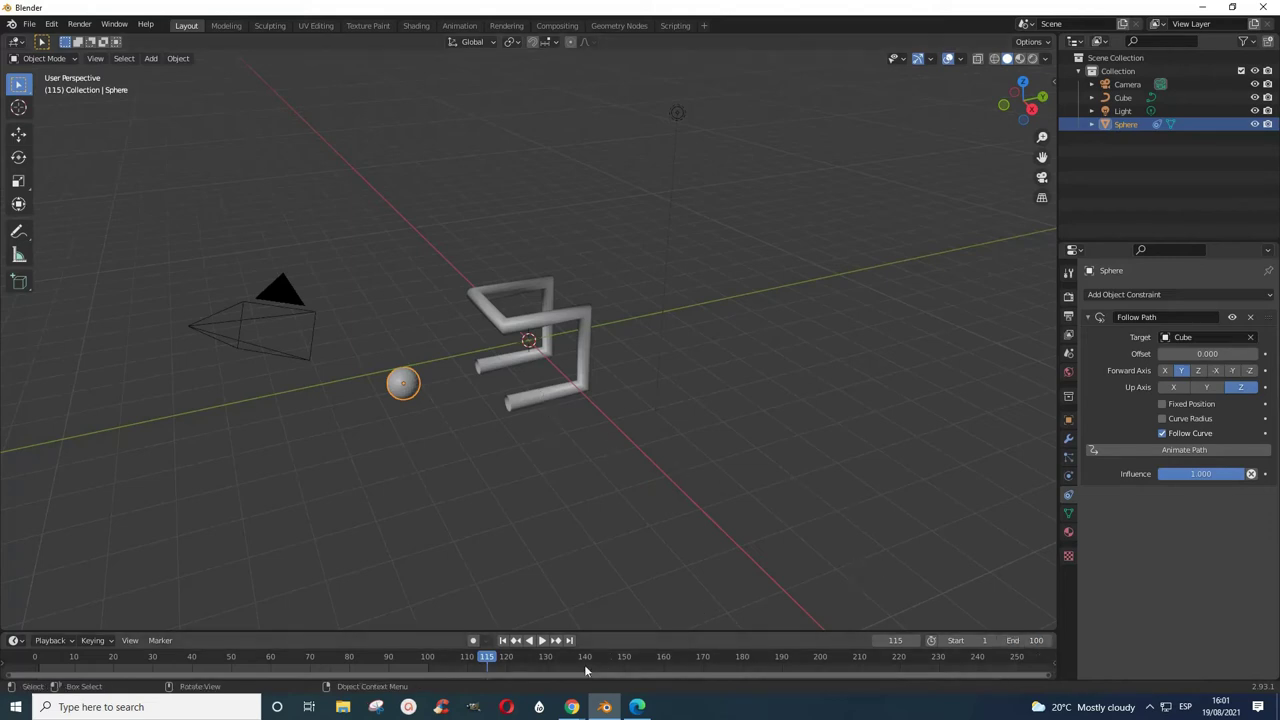
# - Rewind the timeline to frame 0 and play the animation to review the sphere's motion along the curve
pyautogui.moveTo(489, 660); pyautogui.dragTo(10, 662)
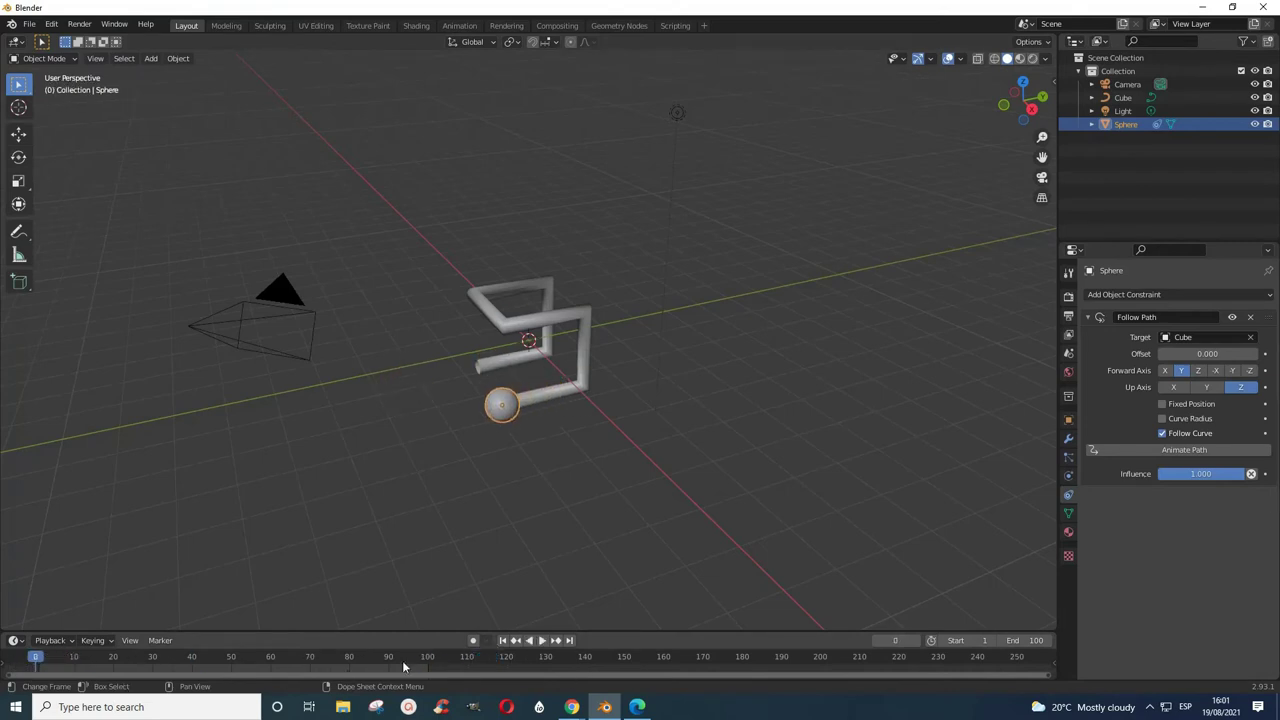
pyautogui.click(543, 641)
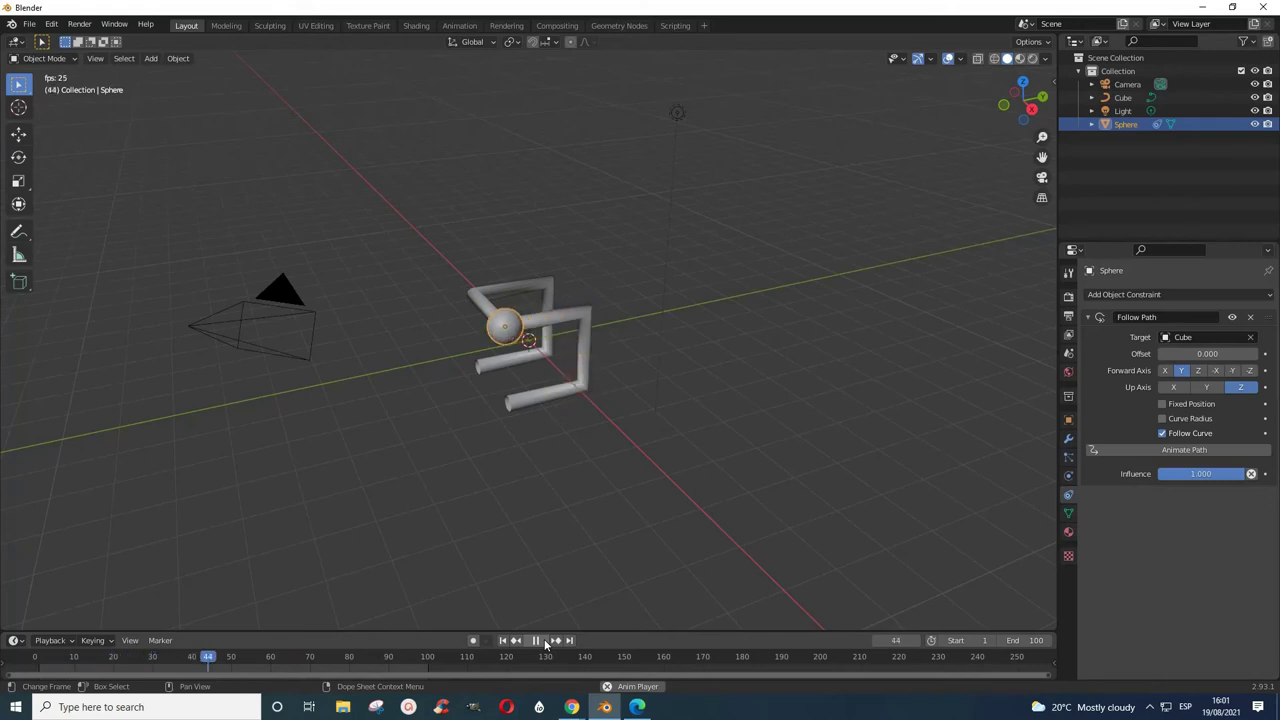
pyautogui.click(543, 642)
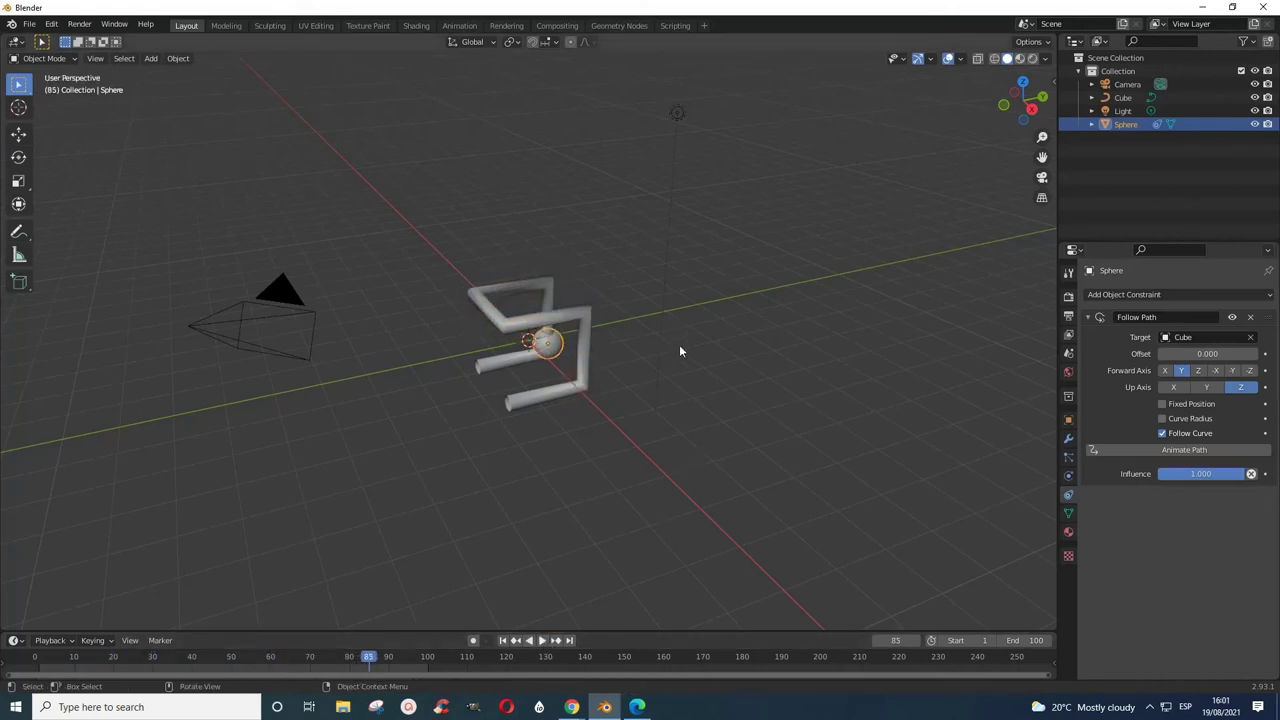
# - Give the traced Cube curve a new material with a fully saturated red base color, about hue 0.002 and saturation 1.000
pyautogui.click(560, 397)
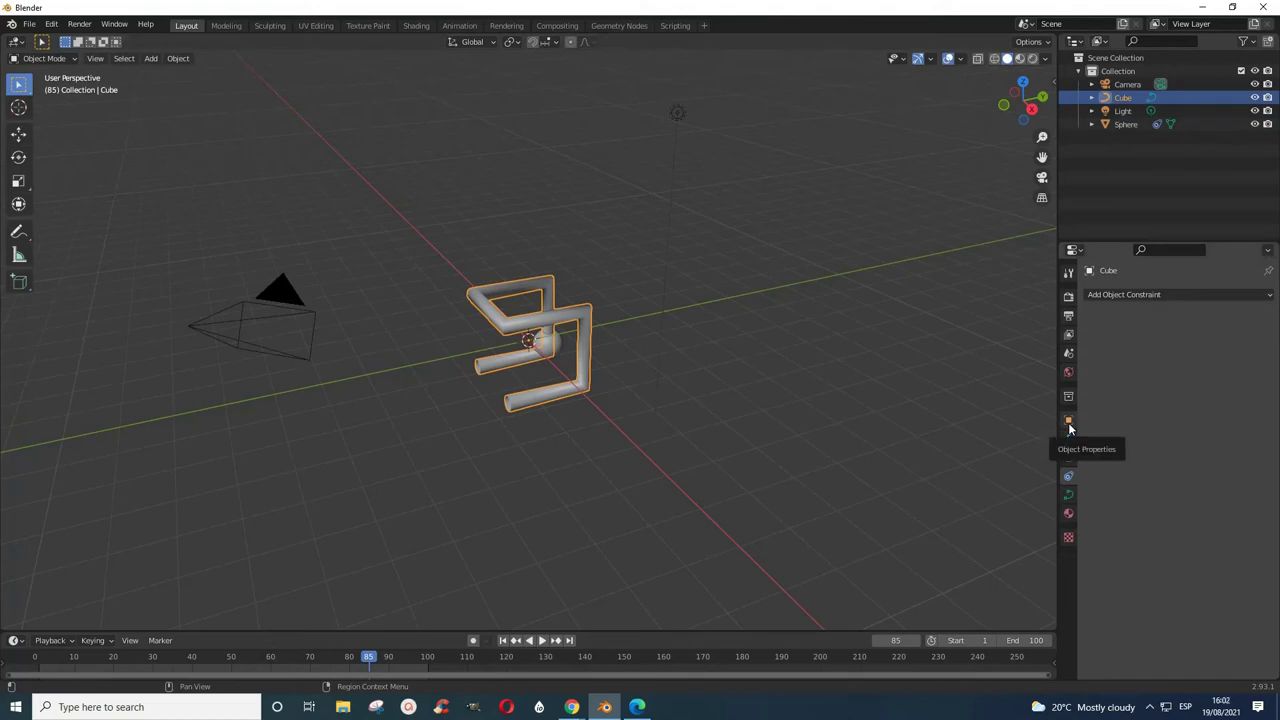
pyautogui.click(1068, 514)
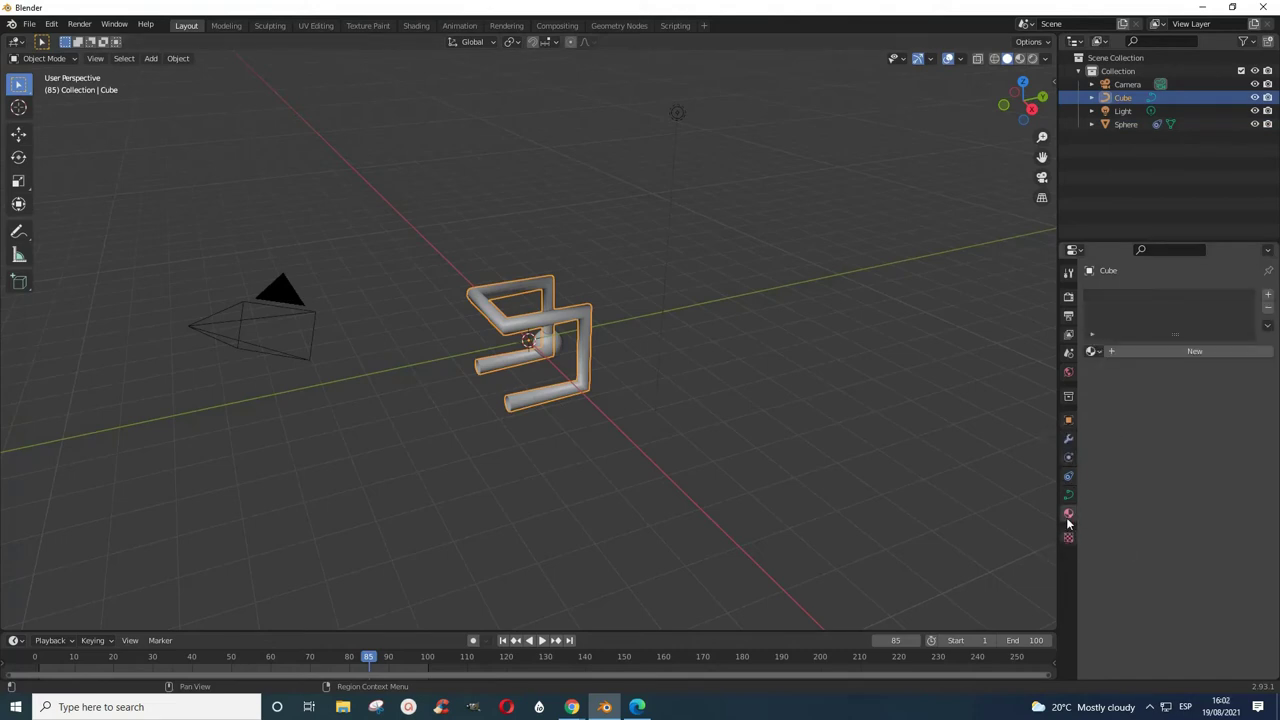
pyautogui.click(1193, 354)
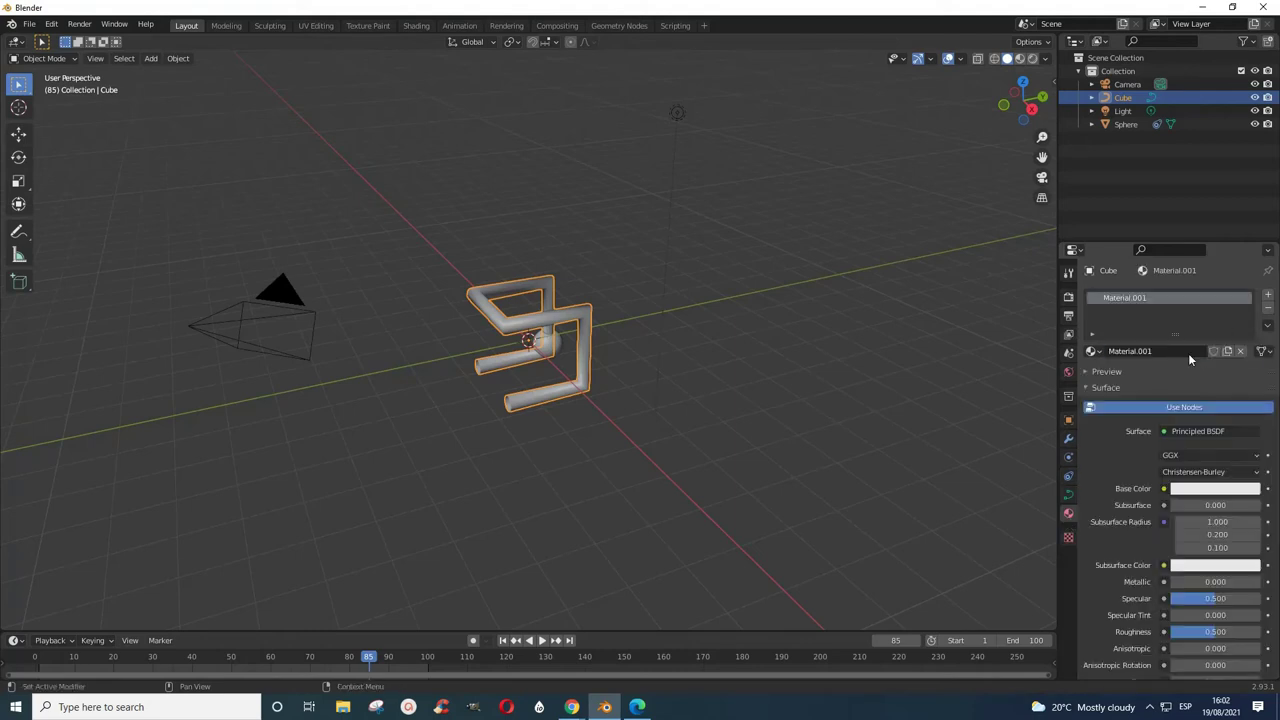
pyautogui.click(1188, 491)
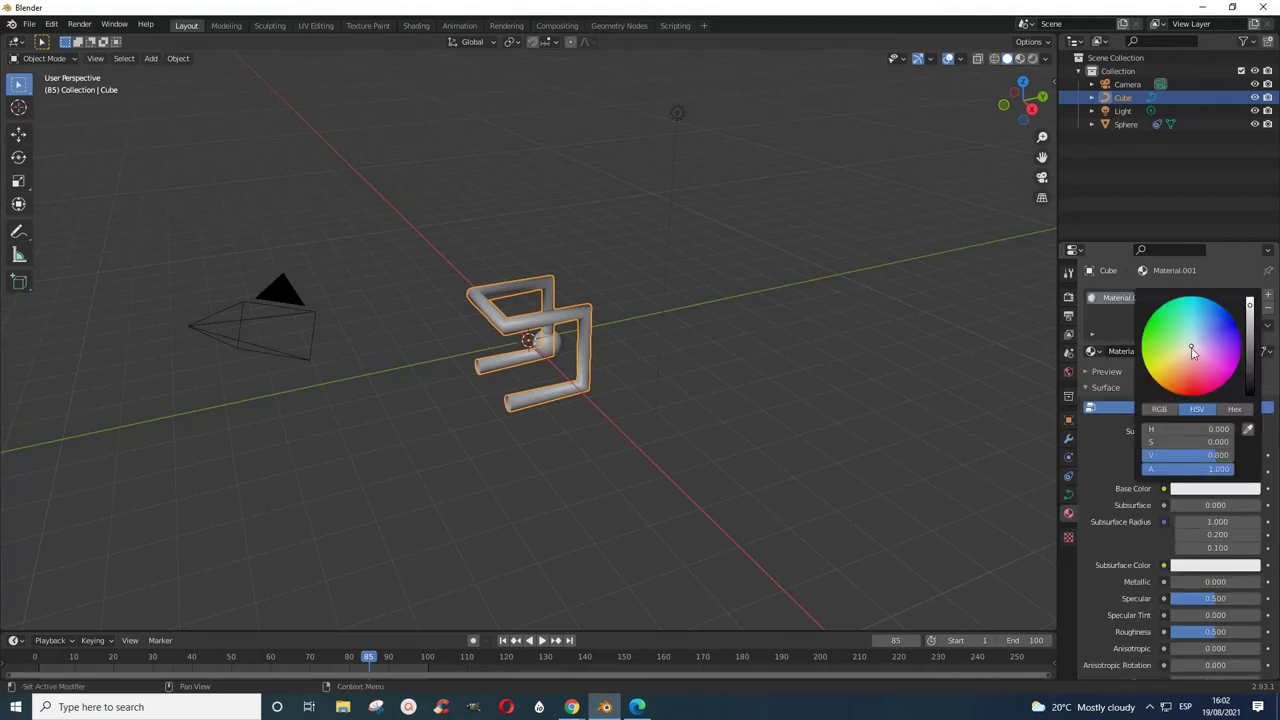
pyautogui.moveTo(1192, 350); pyautogui.dragTo(1188, 409)
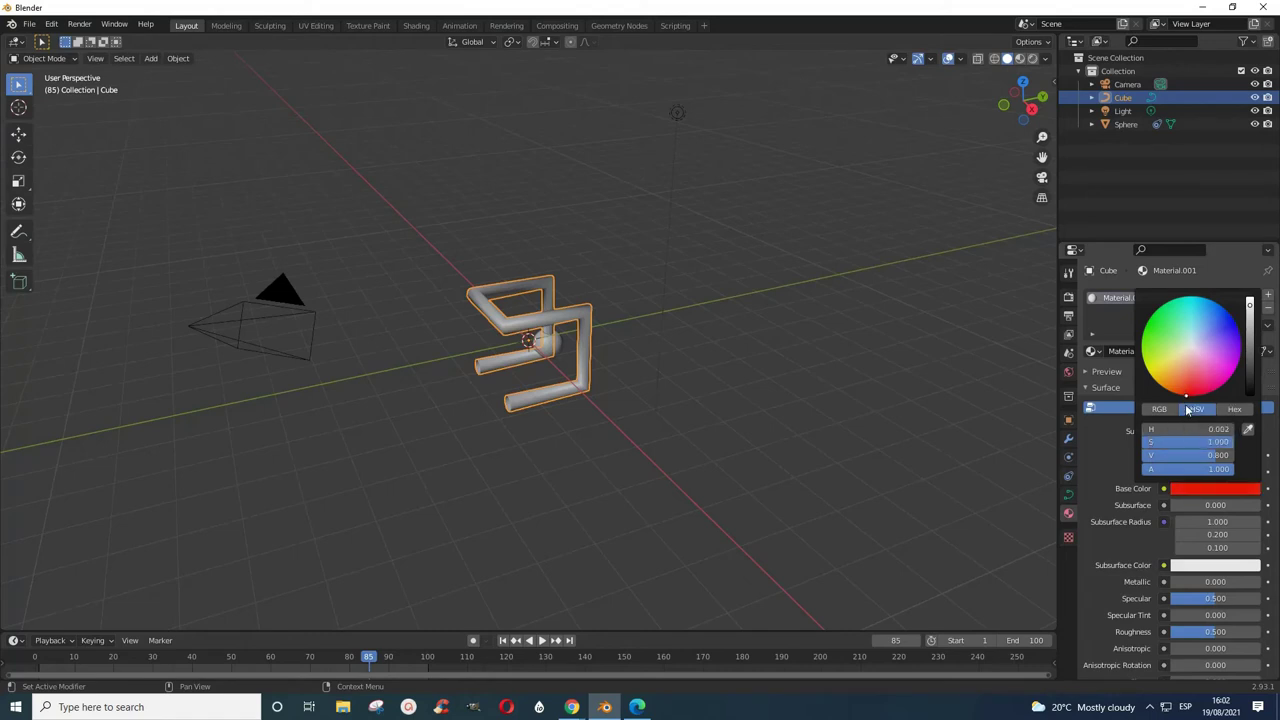
pyautogui.click(872, 503)
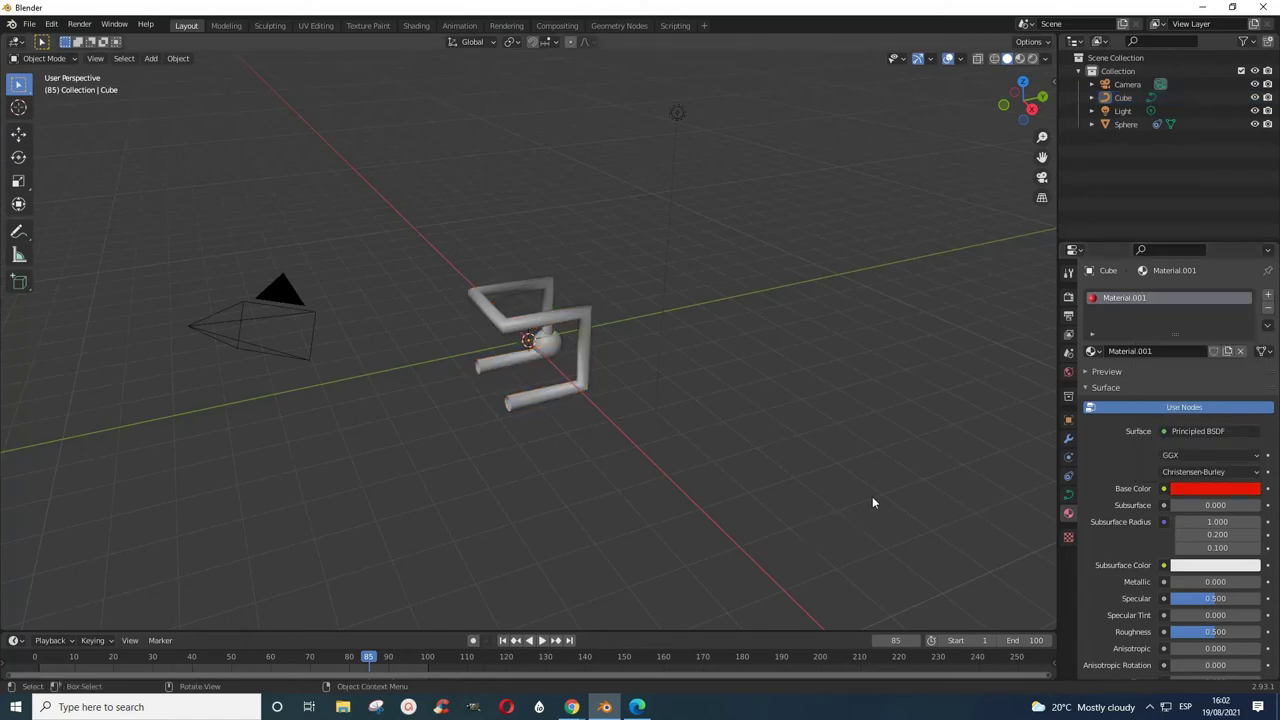
# - Switch the viewport to rendered shading and look through the scene camera
pyautogui.click(1020, 58)
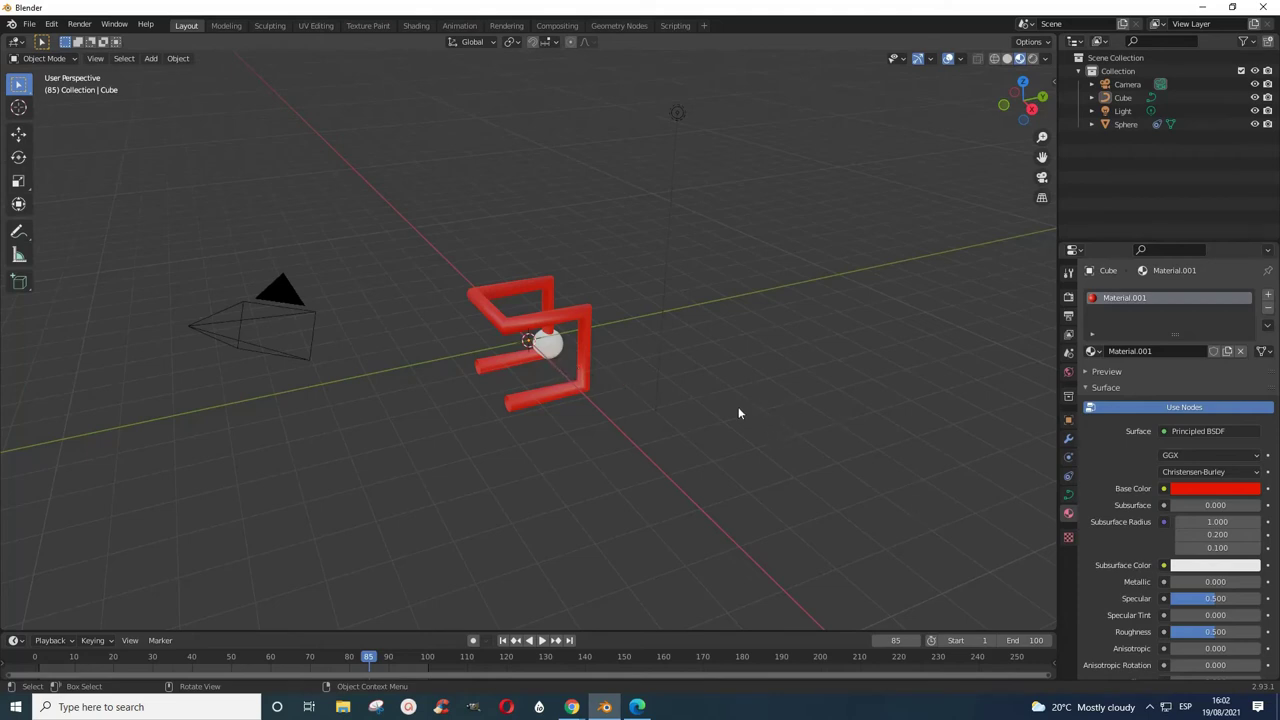
pyautogui.click(1034, 59)
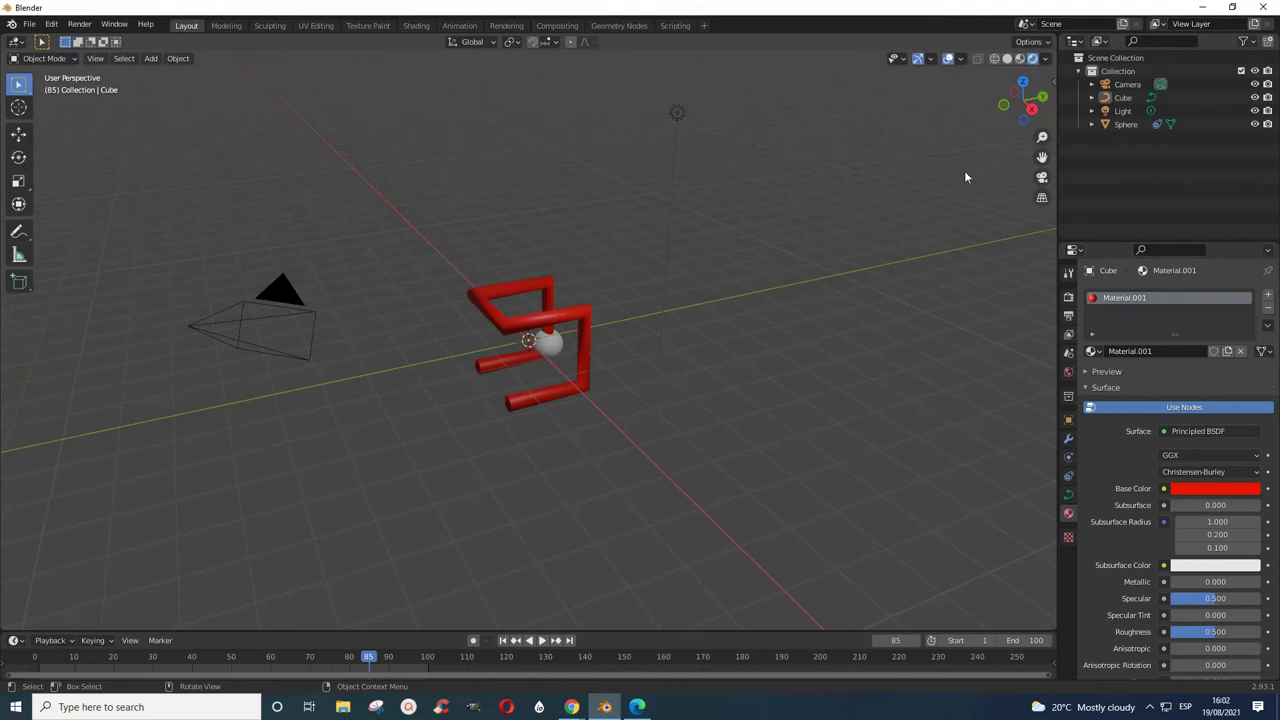
pyautogui.click(1042, 178)
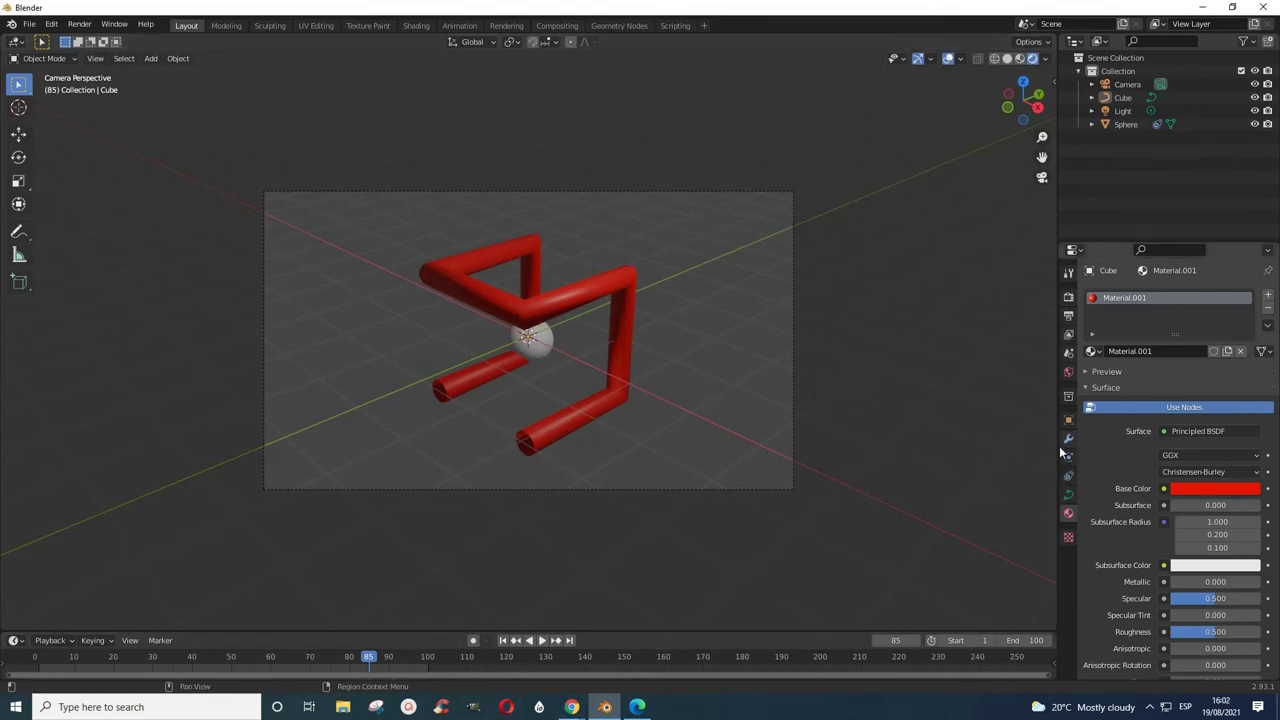
# - Assign an Image Texture to the world background color and start browsing for its image file
pyautogui.click(1068, 372)
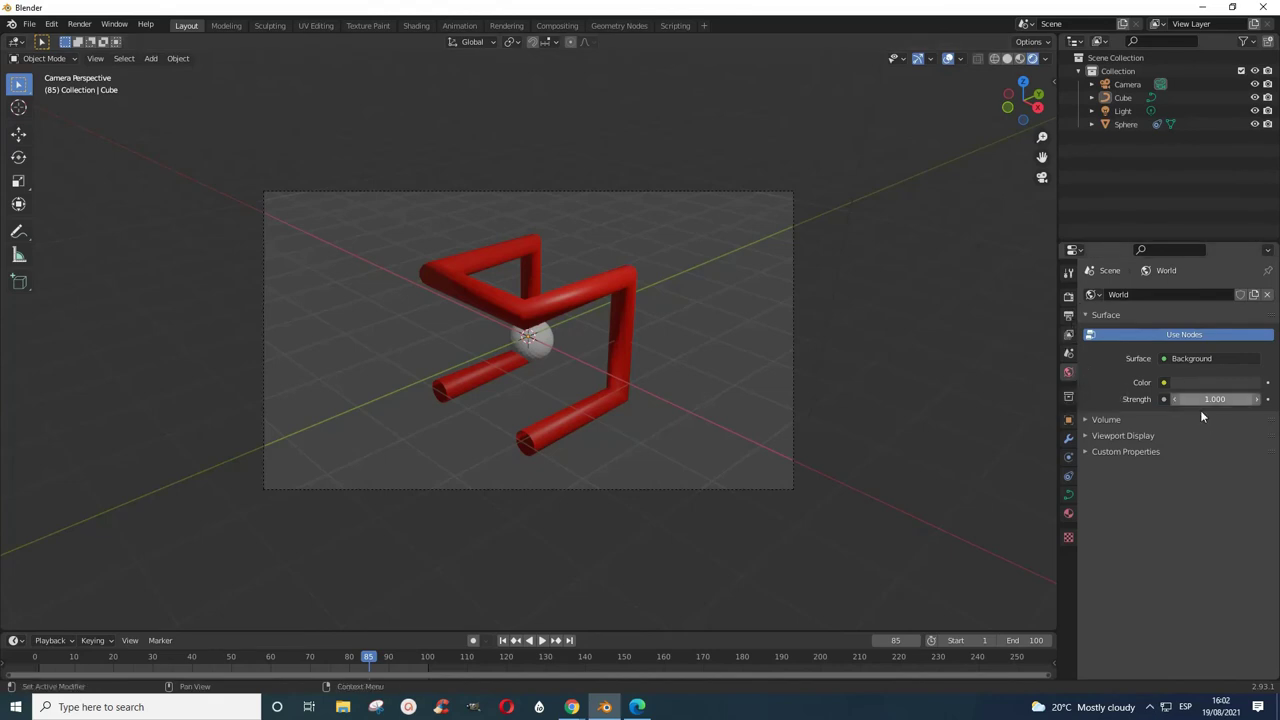
pyautogui.click(1163, 382)
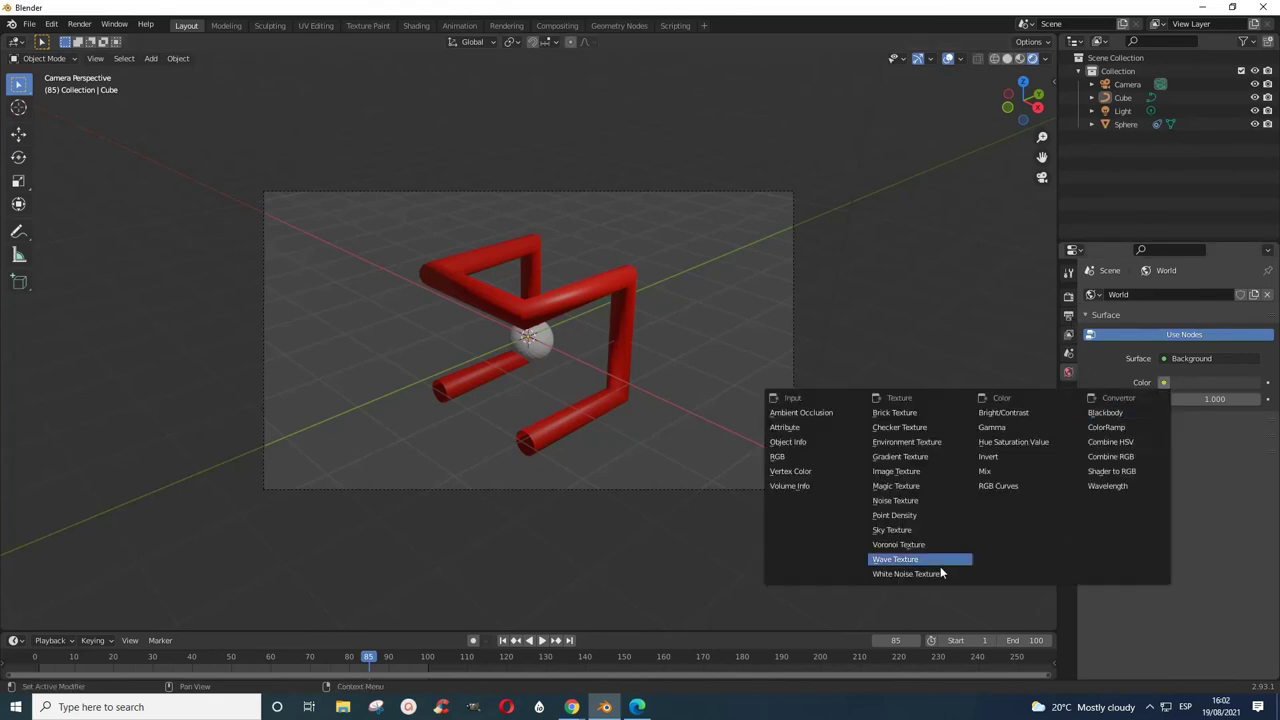
pyautogui.click(910, 475)
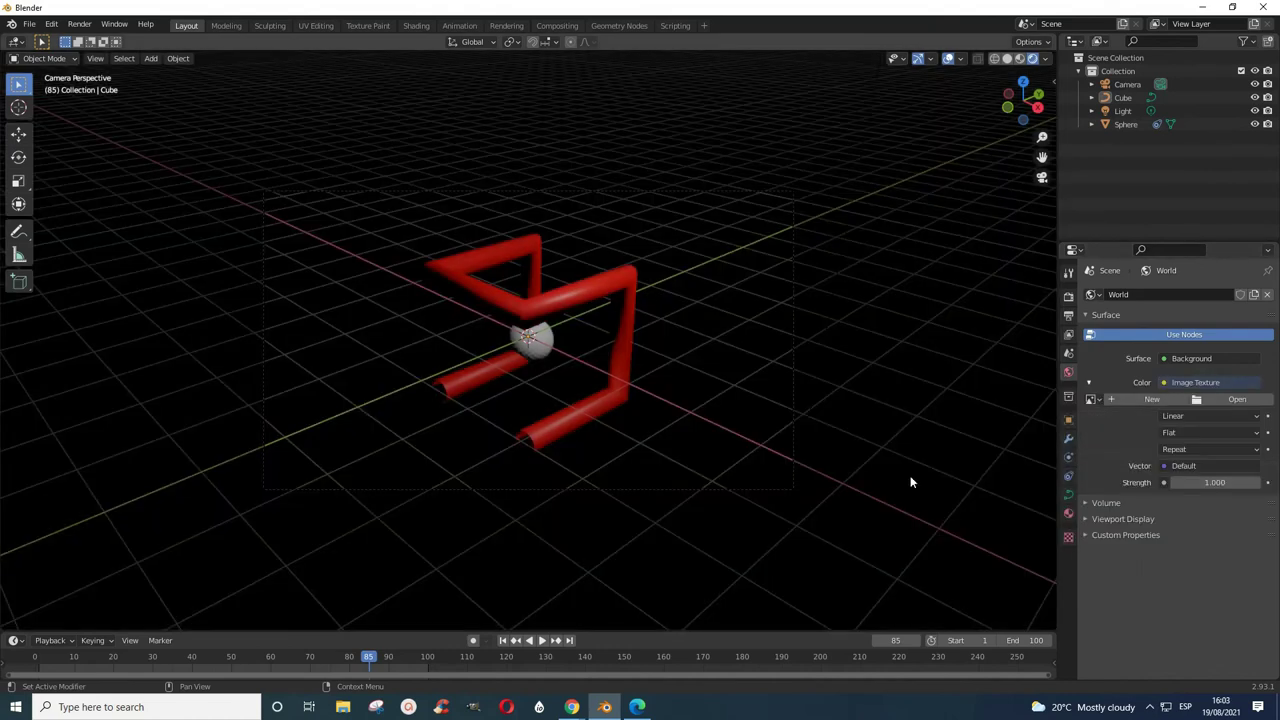
pyautogui.click(1235, 400)
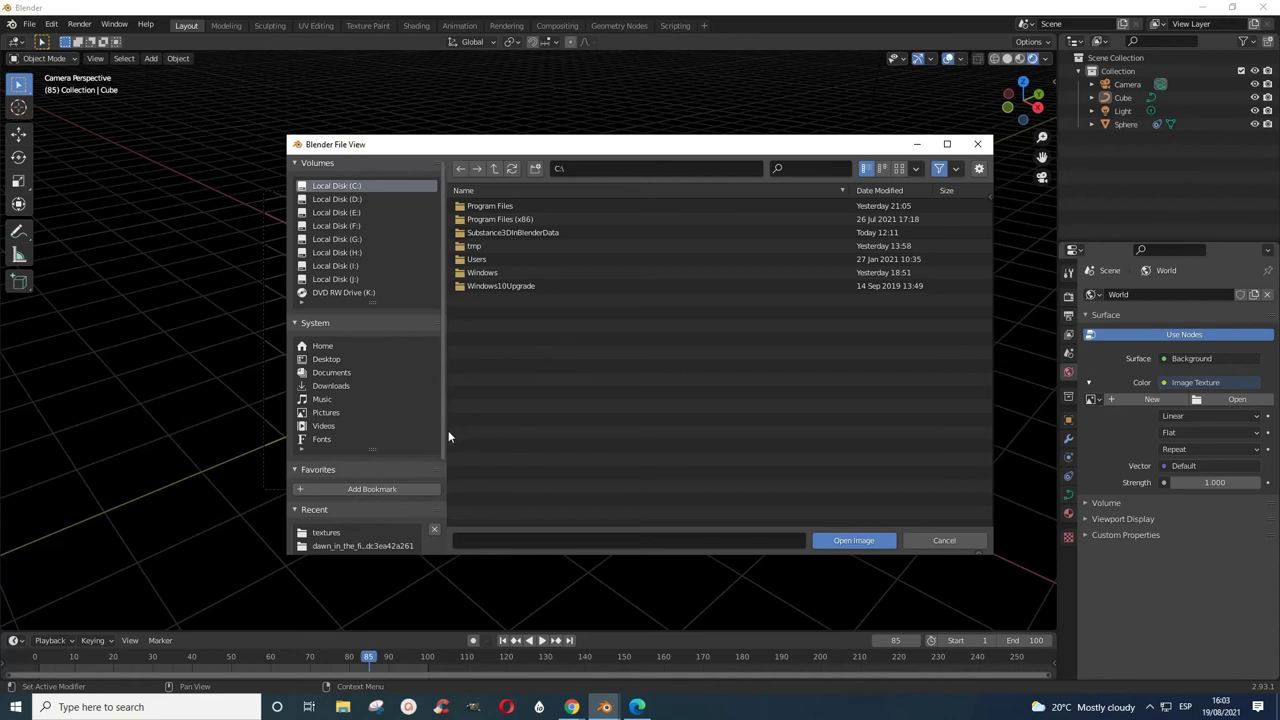
pyautogui.scroll(-3, 370, 340)
pyautogui.click(332, 493)
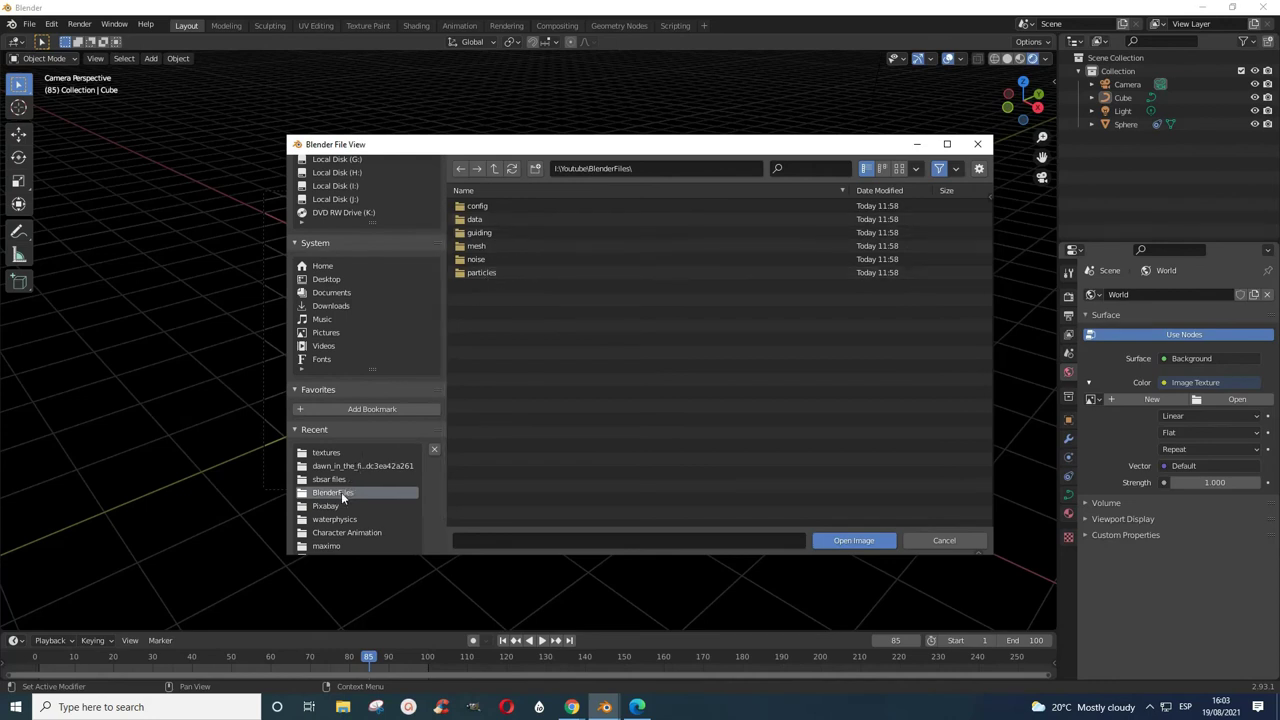
pyautogui.scroll(3, 346, 306)
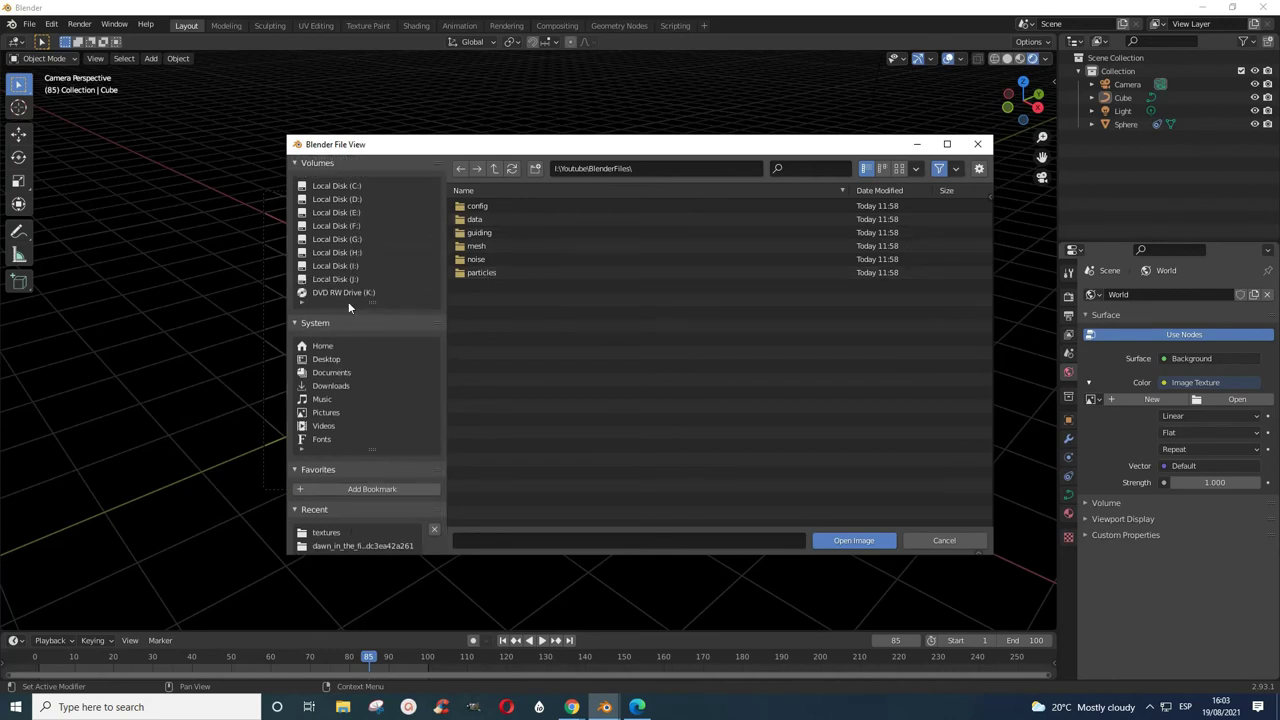
# - Load fabric_pattern_05_nor_gl_1k.exr from I:\Youtube\BlenderProgram\HDRI\textures as the world background image
pyautogui.click(340, 266)
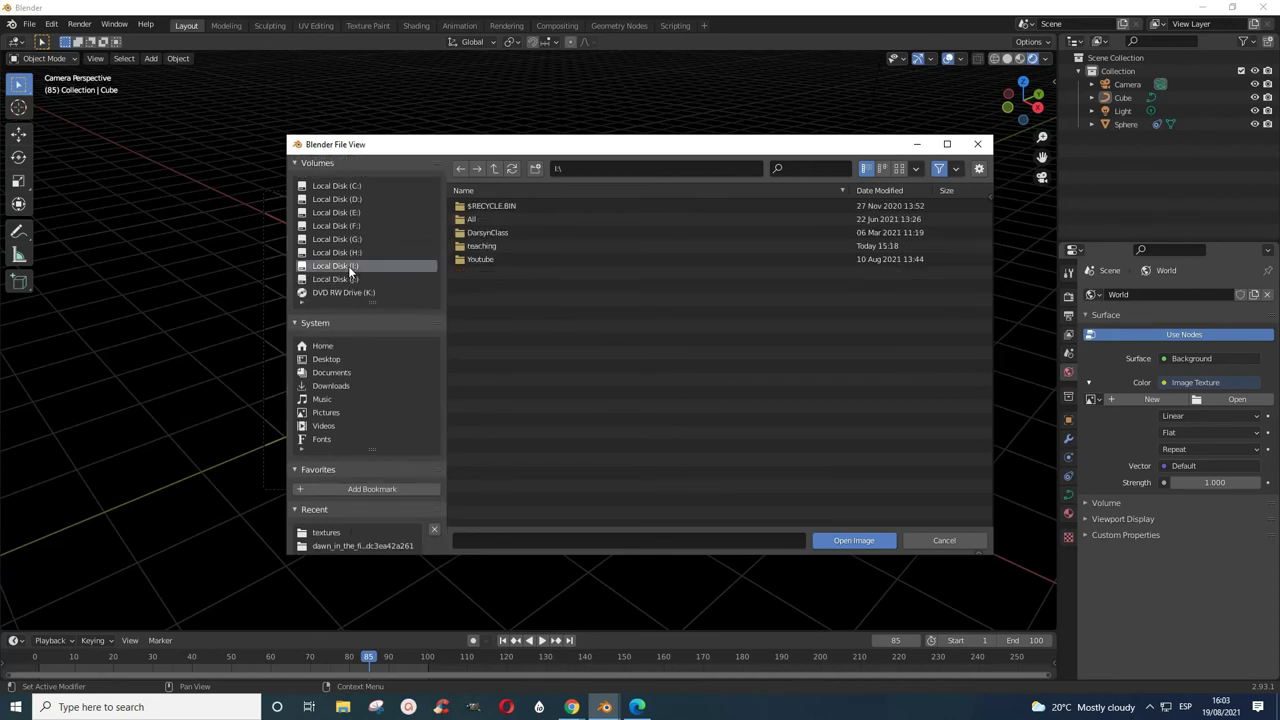
pyautogui.click(474, 259)
pyautogui.doubleClick(474, 259)
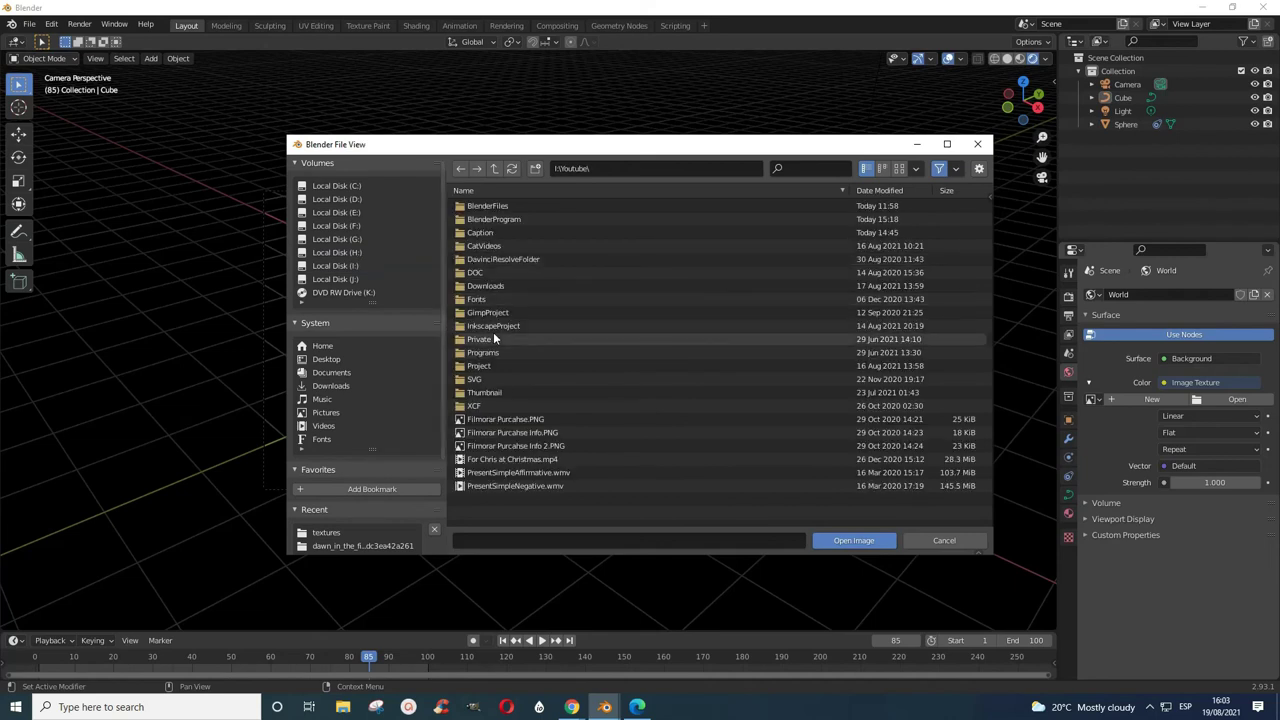
pyautogui.click(481, 219)
pyautogui.doubleClick(481, 219)
pyautogui.doubleClick(479, 219)
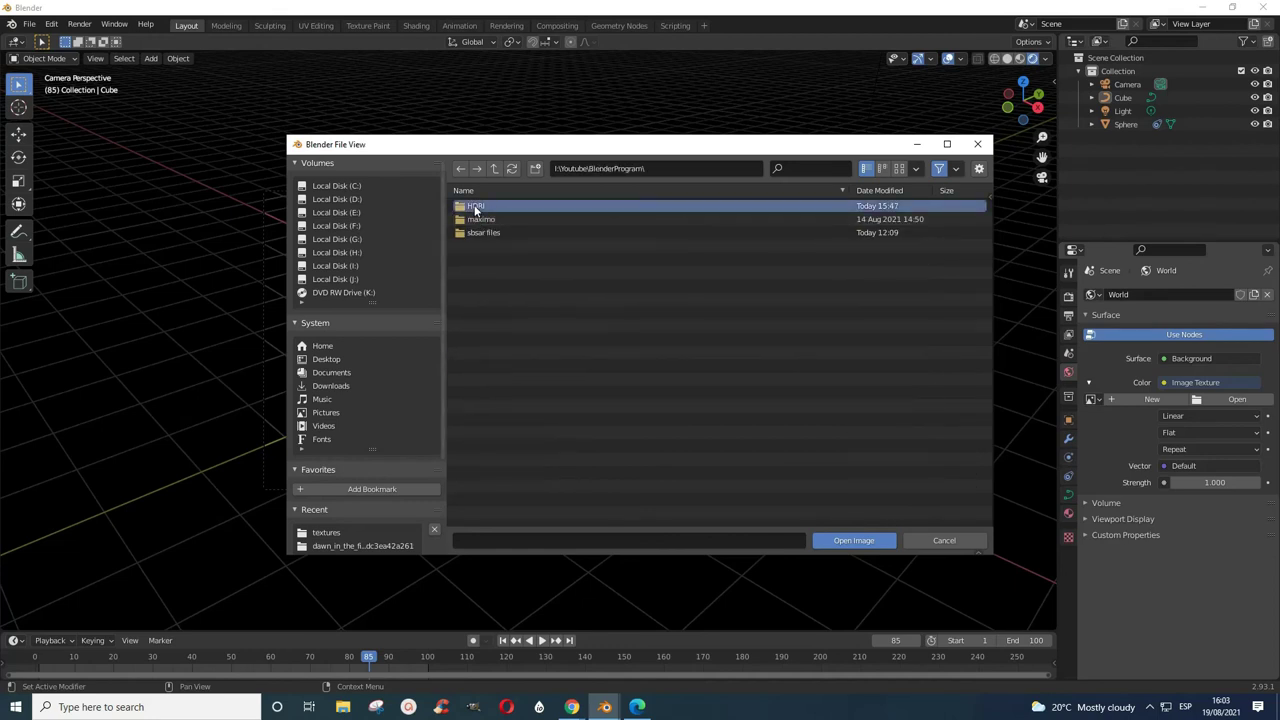
pyautogui.doubleClick(474, 207)
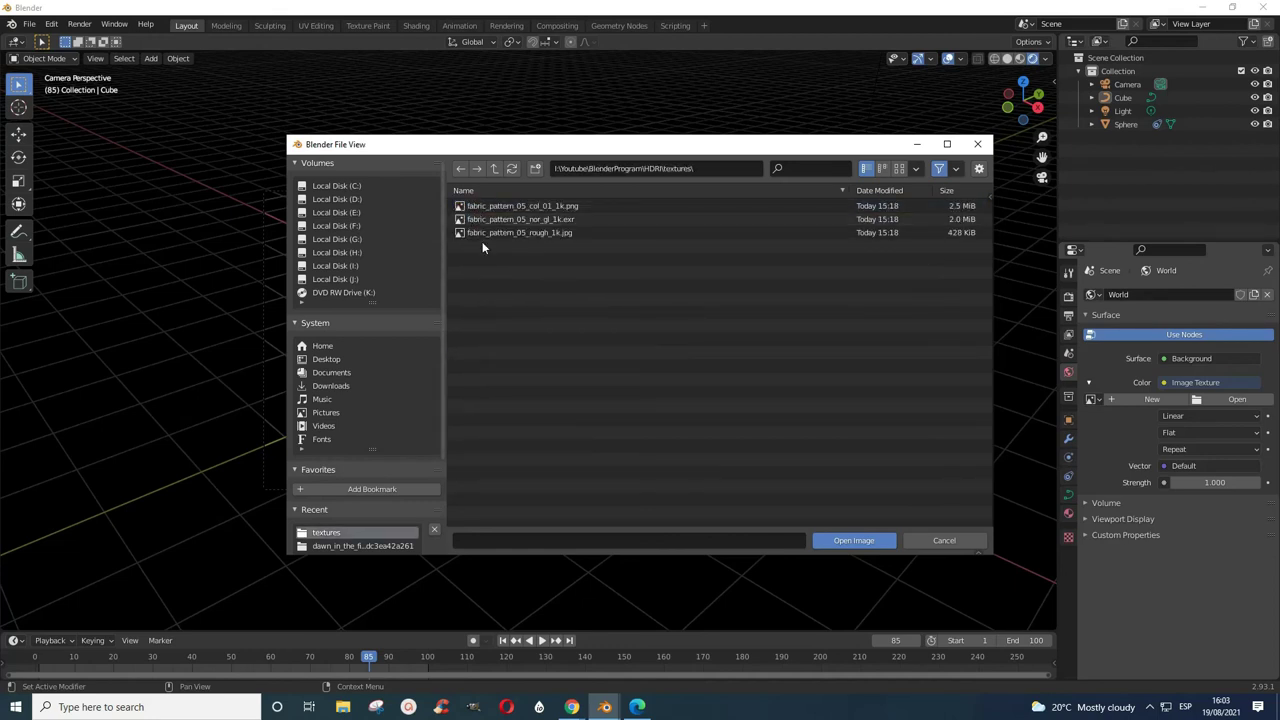
pyautogui.click(500, 218)
pyautogui.click(838, 541)
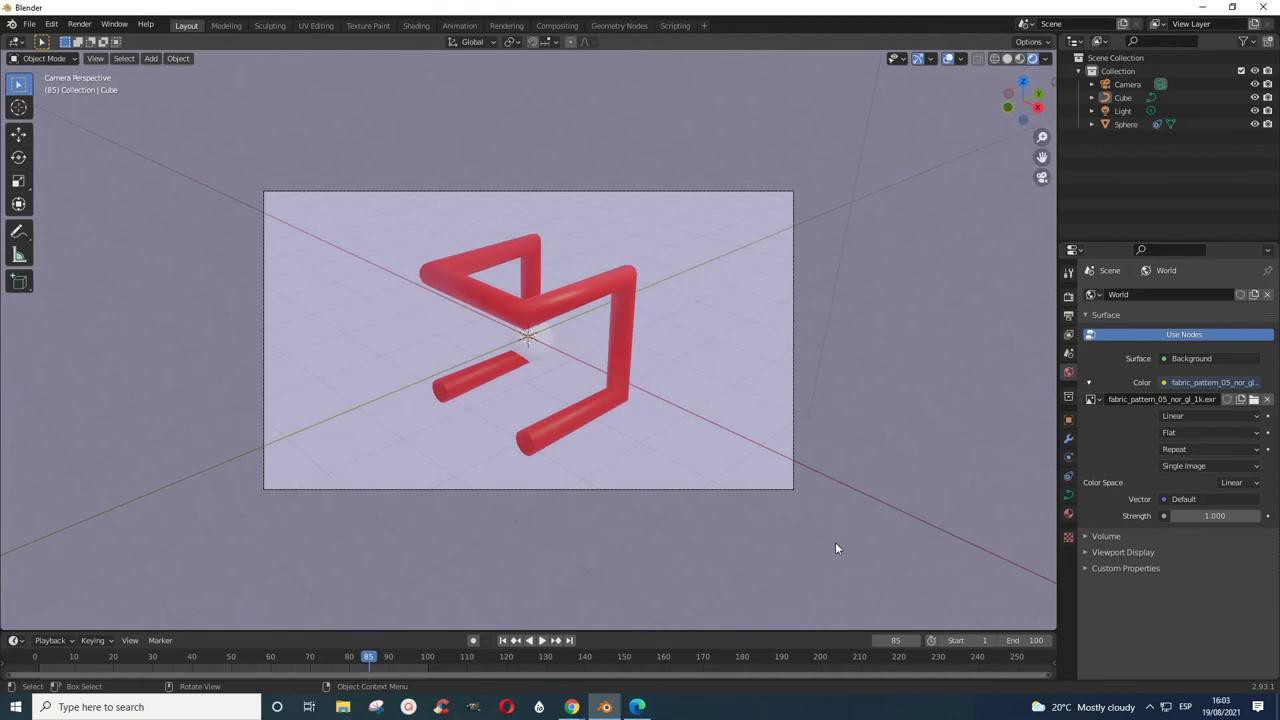
# - Give the sphere a new material with a saturated blue-violet base color
pyautogui.click(534, 351)
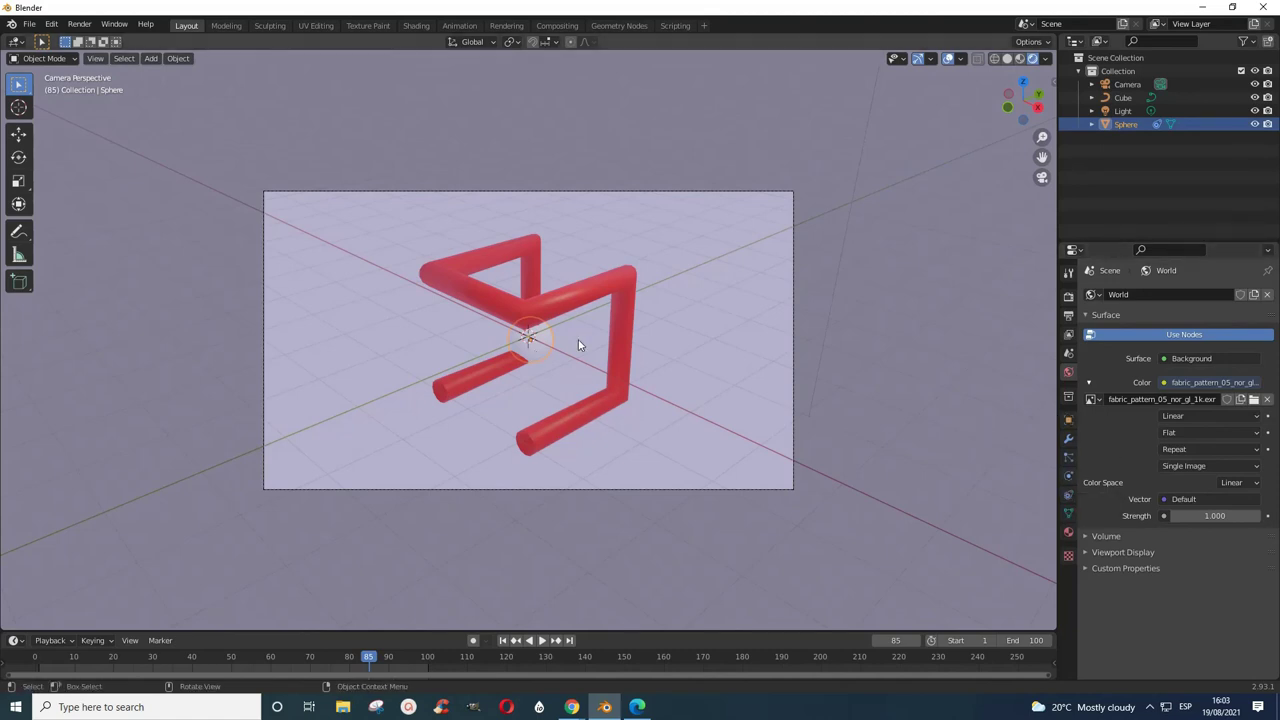
pyautogui.click(1068, 532)
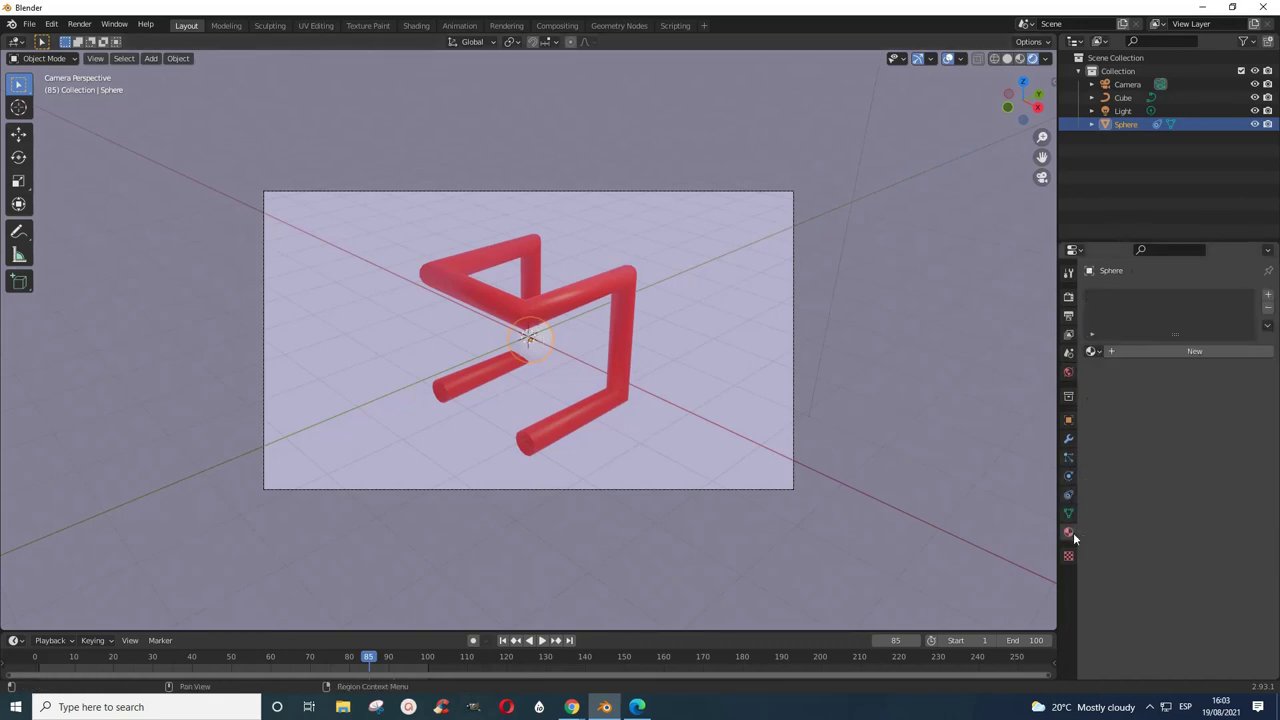
pyautogui.click(1192, 351)
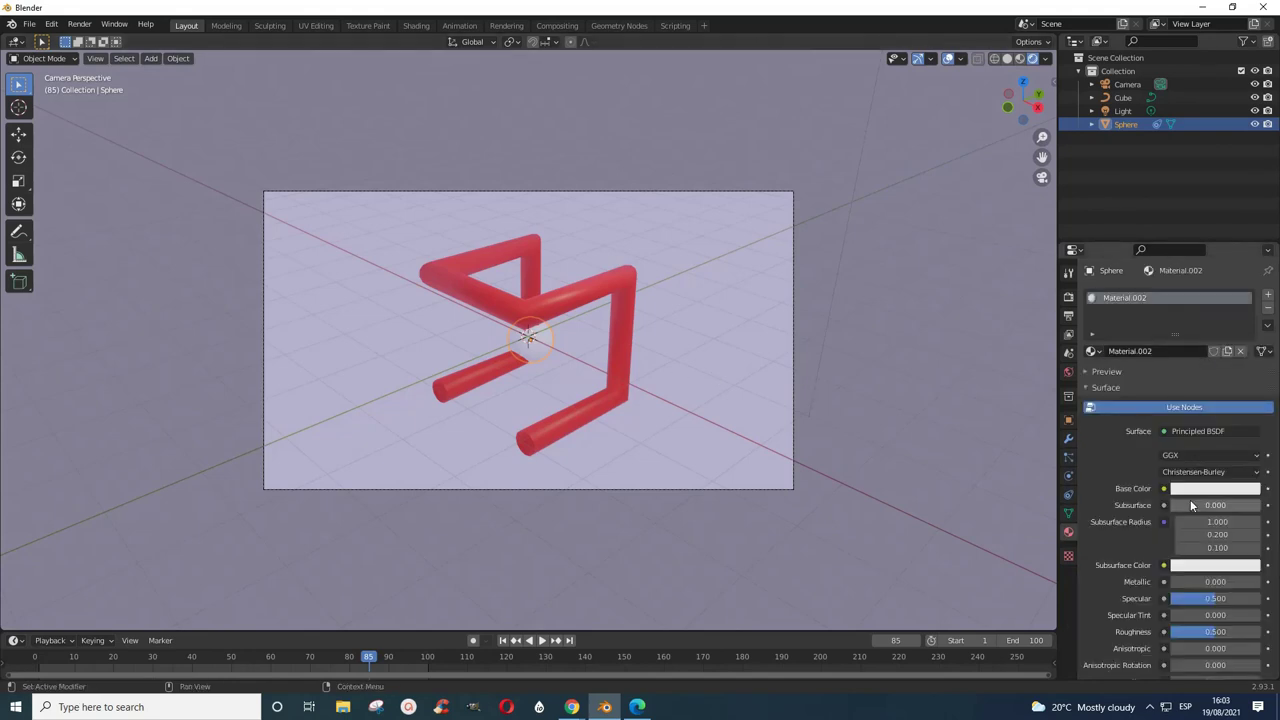
pyautogui.click(1192, 490)
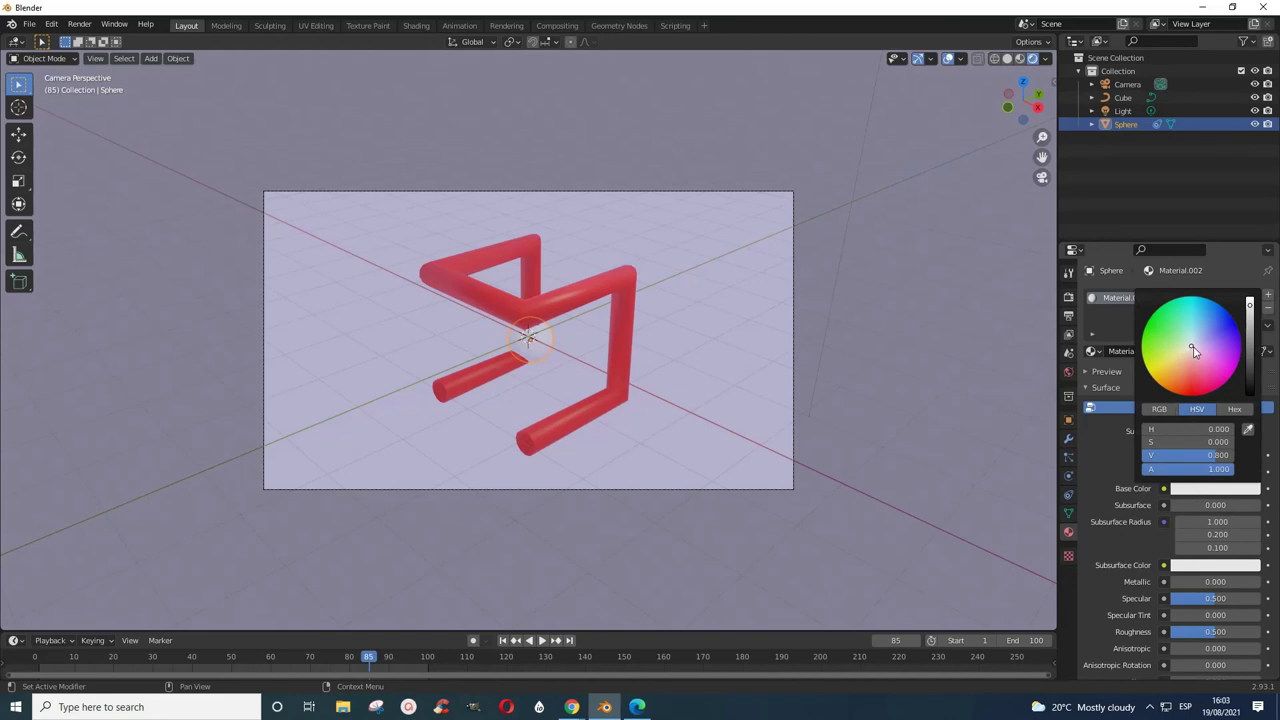
pyautogui.moveTo(1192, 350)
pyautogui.mouseDown()
pyautogui.moveTo(1158, 328)
pyautogui.moveTo(1181, 338)
pyautogui.moveTo(1205, 318)
pyautogui.moveTo(1238, 344)
pyautogui.mouseUp()
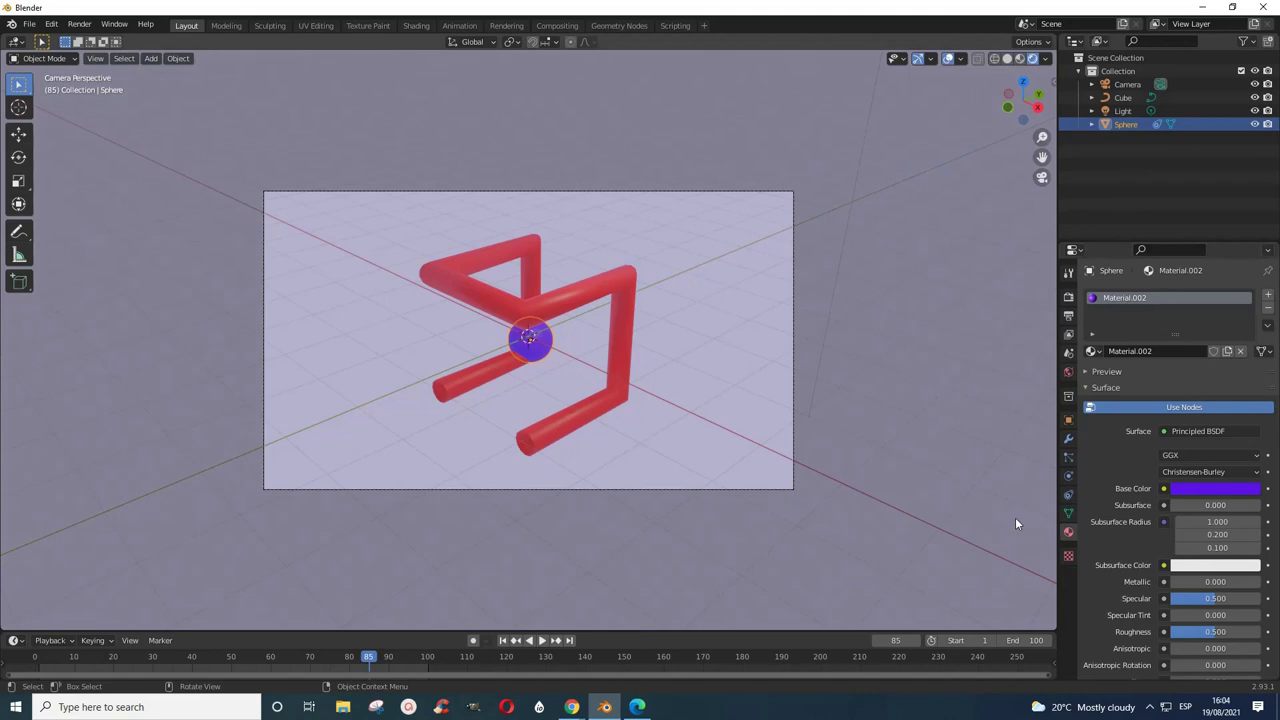
# - Deselect the sphere and play the animation to review its motion along the red curve in the camera view
pyautogui.click(990, 489)
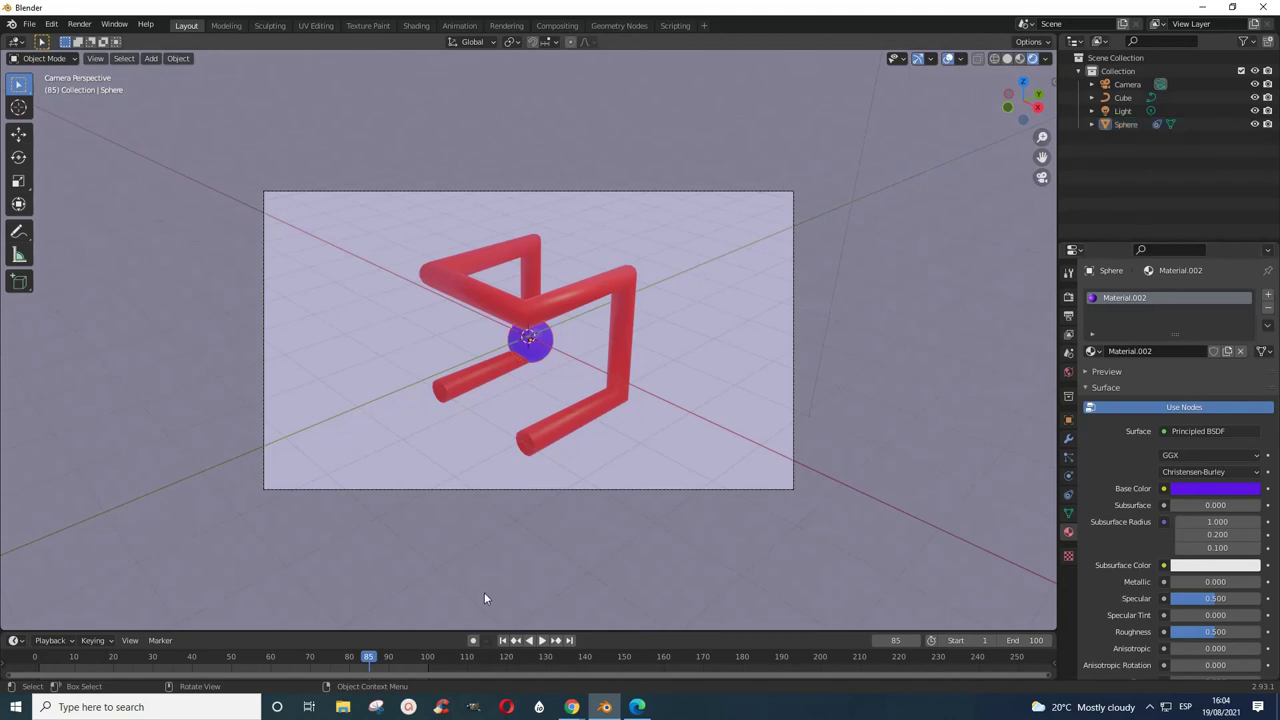
pyautogui.click(544, 641)
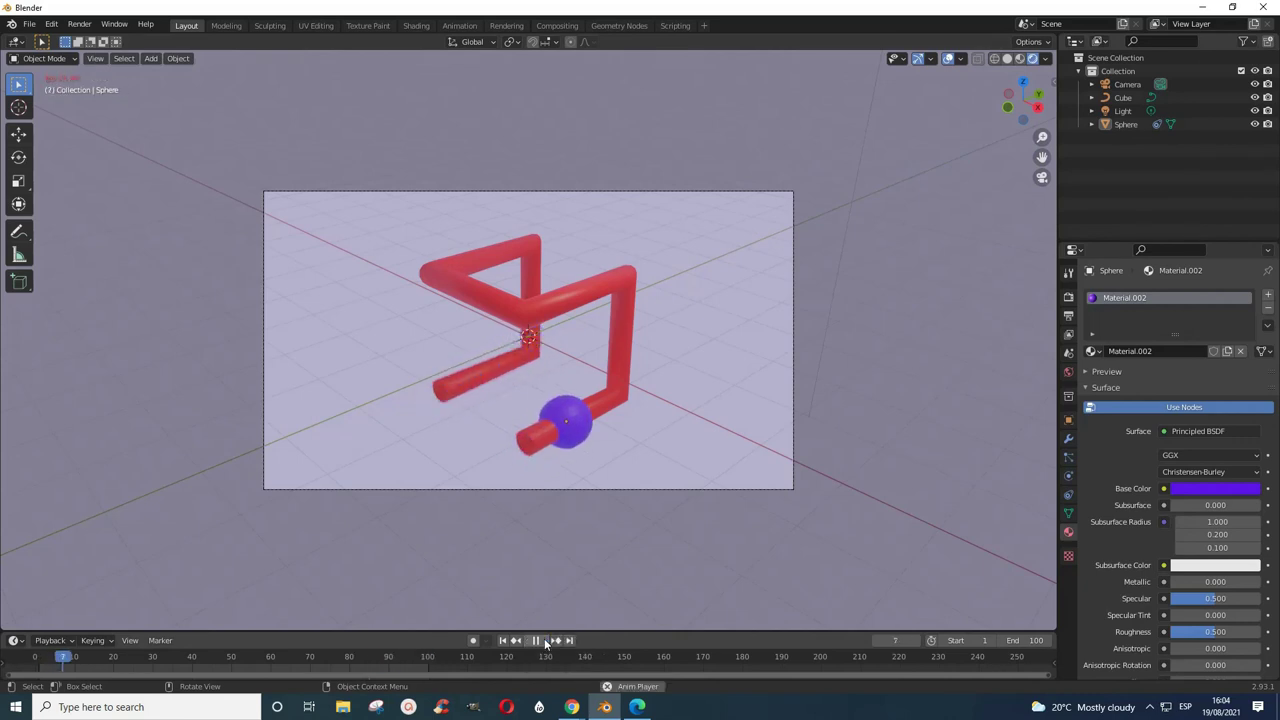